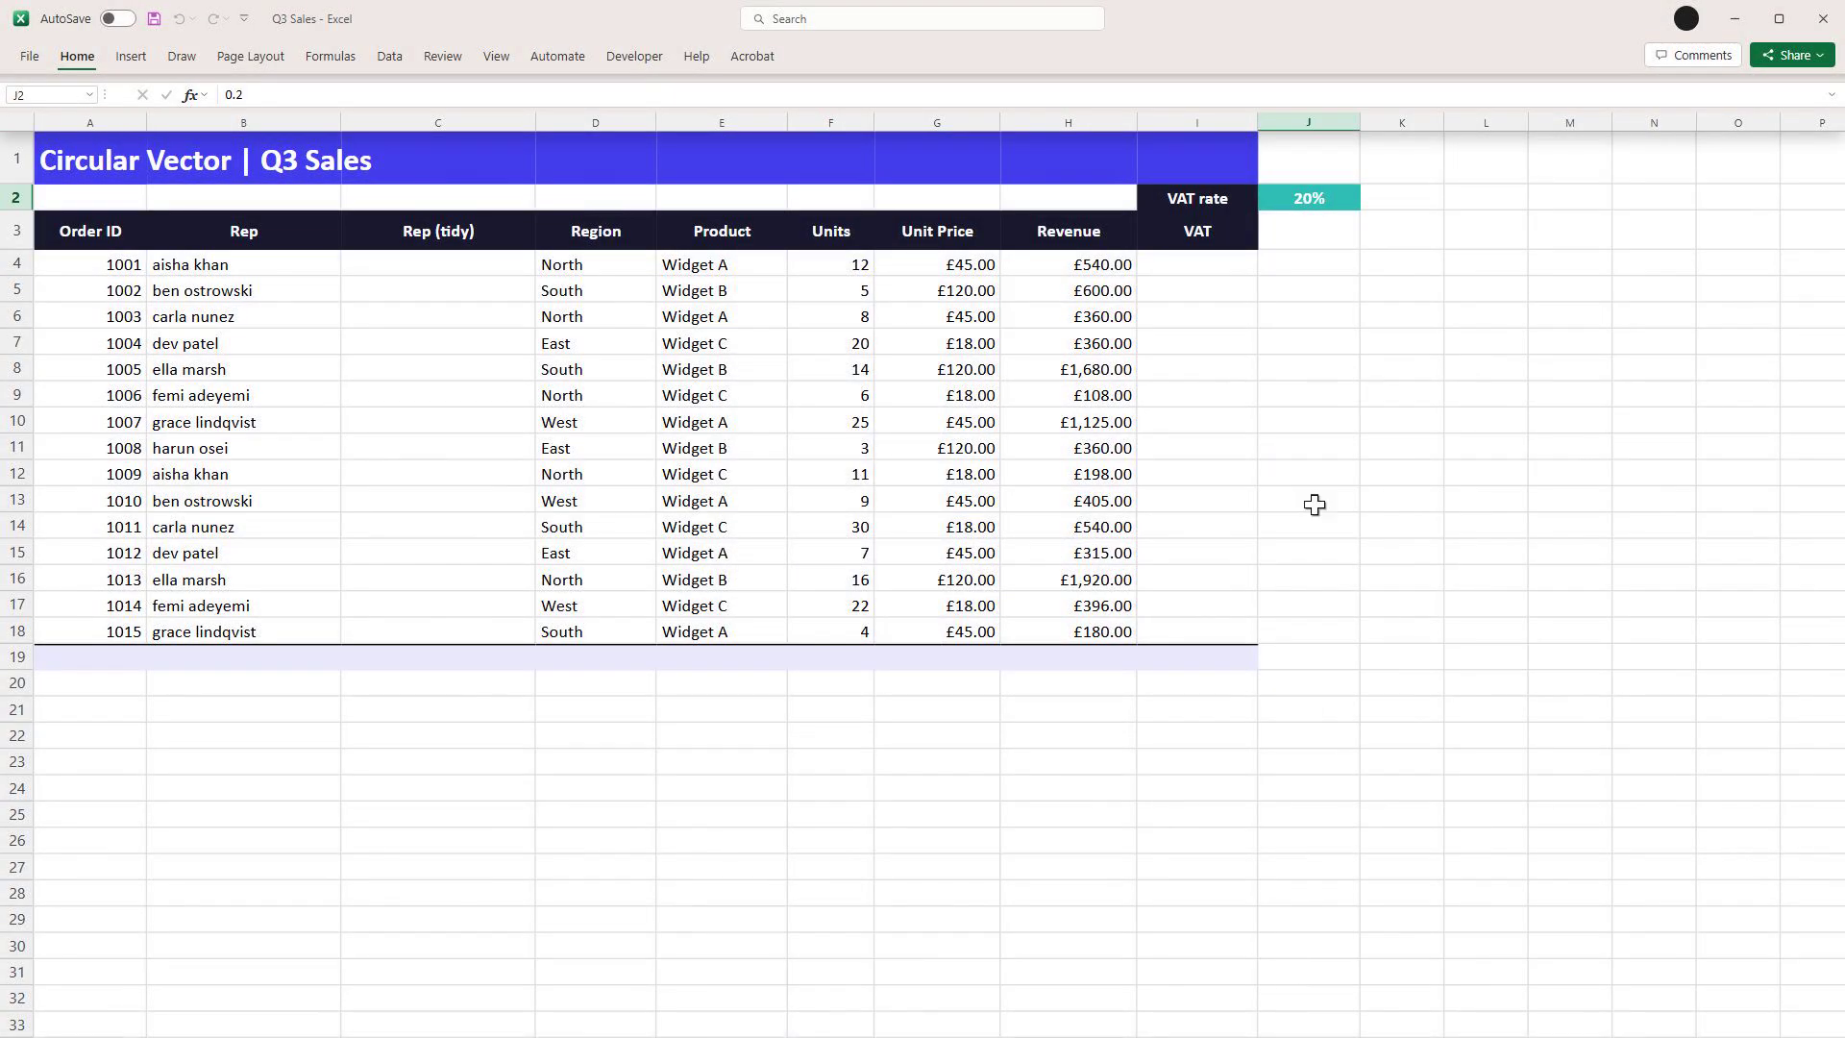
# - Enter =ROUND(H4*J2,2) in I4 to calculate VAT on the revenue and fill it down through I18
pyautogui.click(1328, 200)
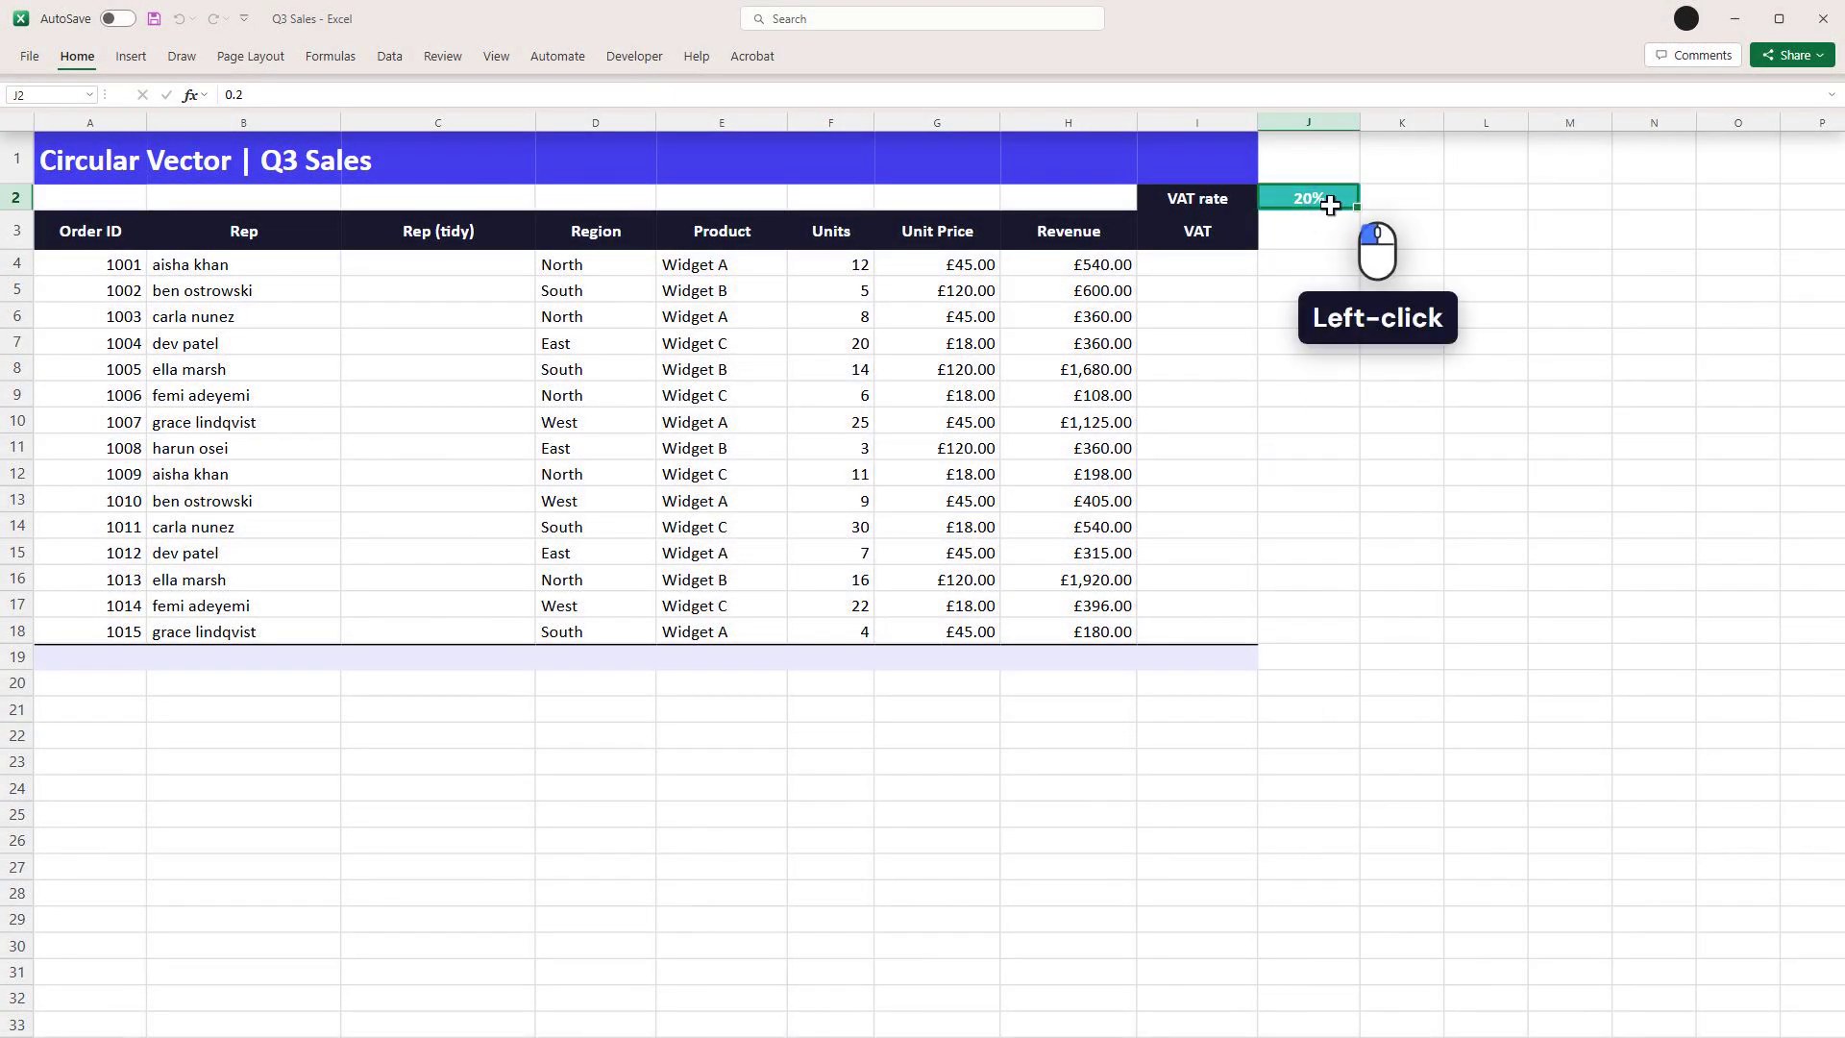
pyautogui.click(1219, 272)
pyautogui.write('=ROUND(H4*J2,2)')
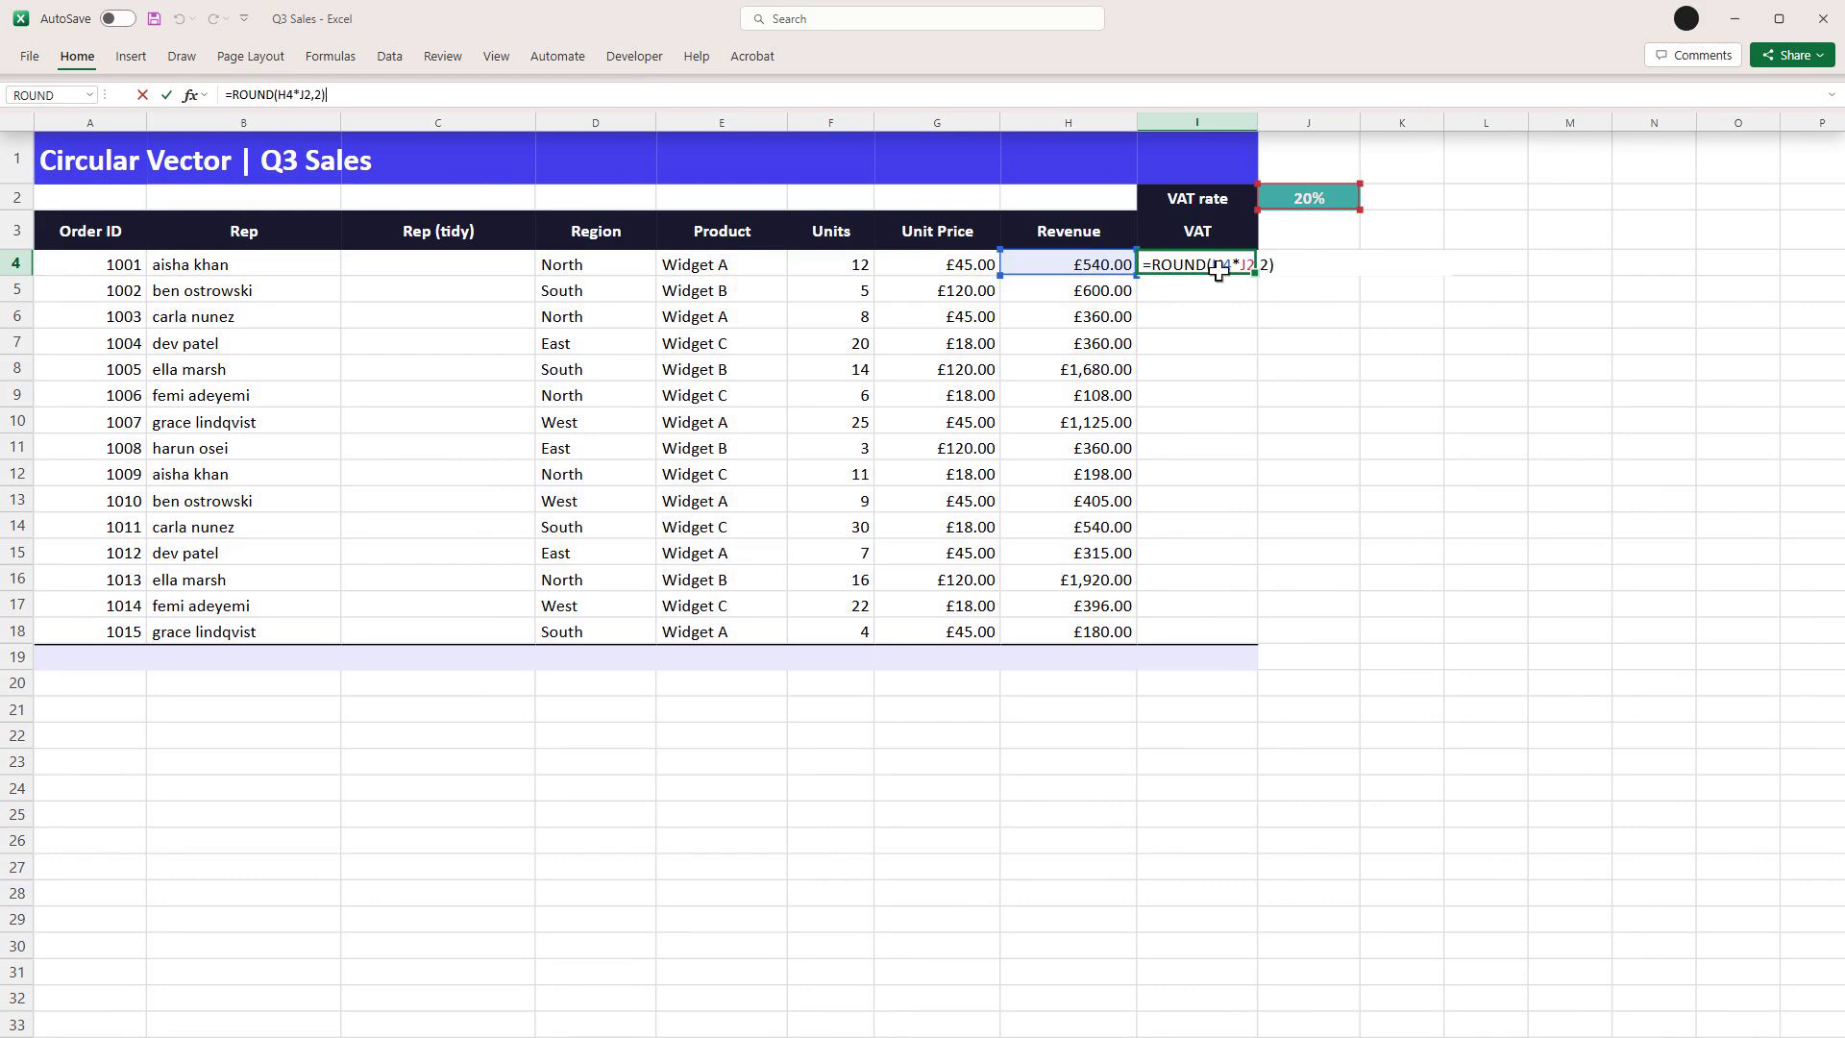
pyautogui.hotkey('ctrl', 'Return')
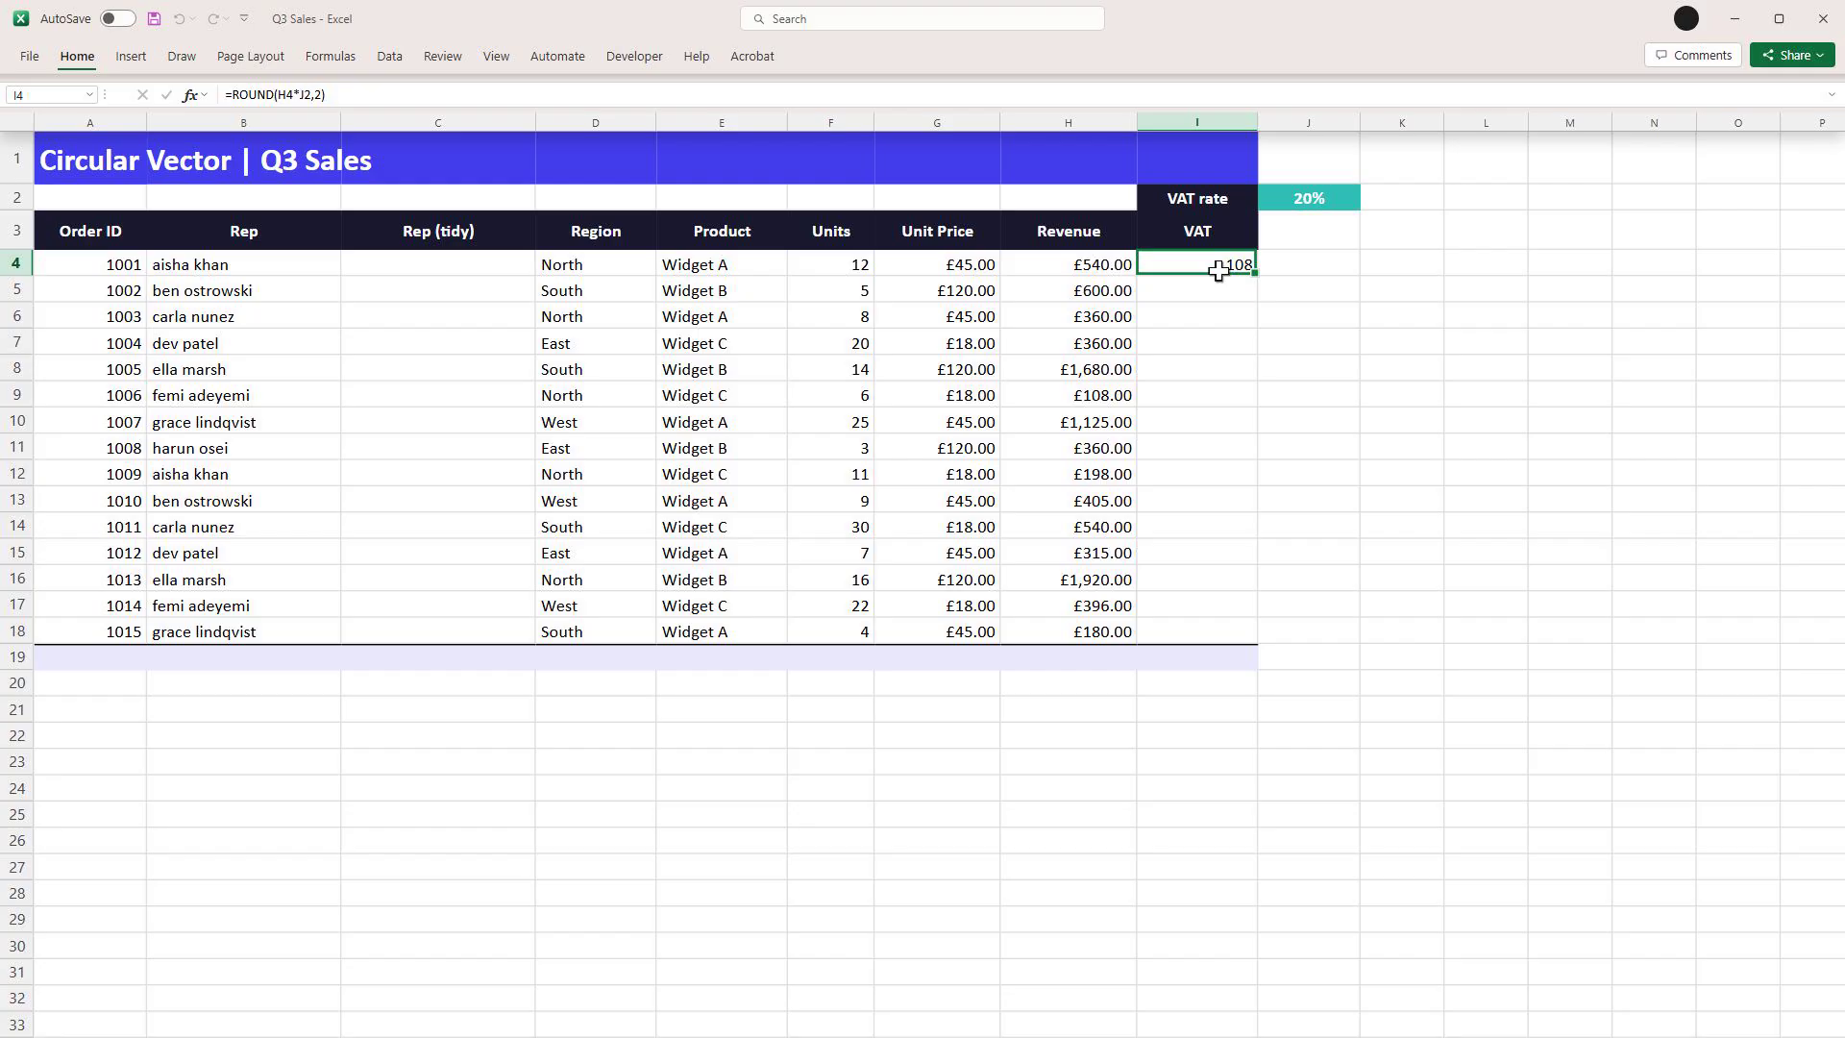
pyautogui.moveTo(1255, 274); pyautogui.dragTo(1256, 643)
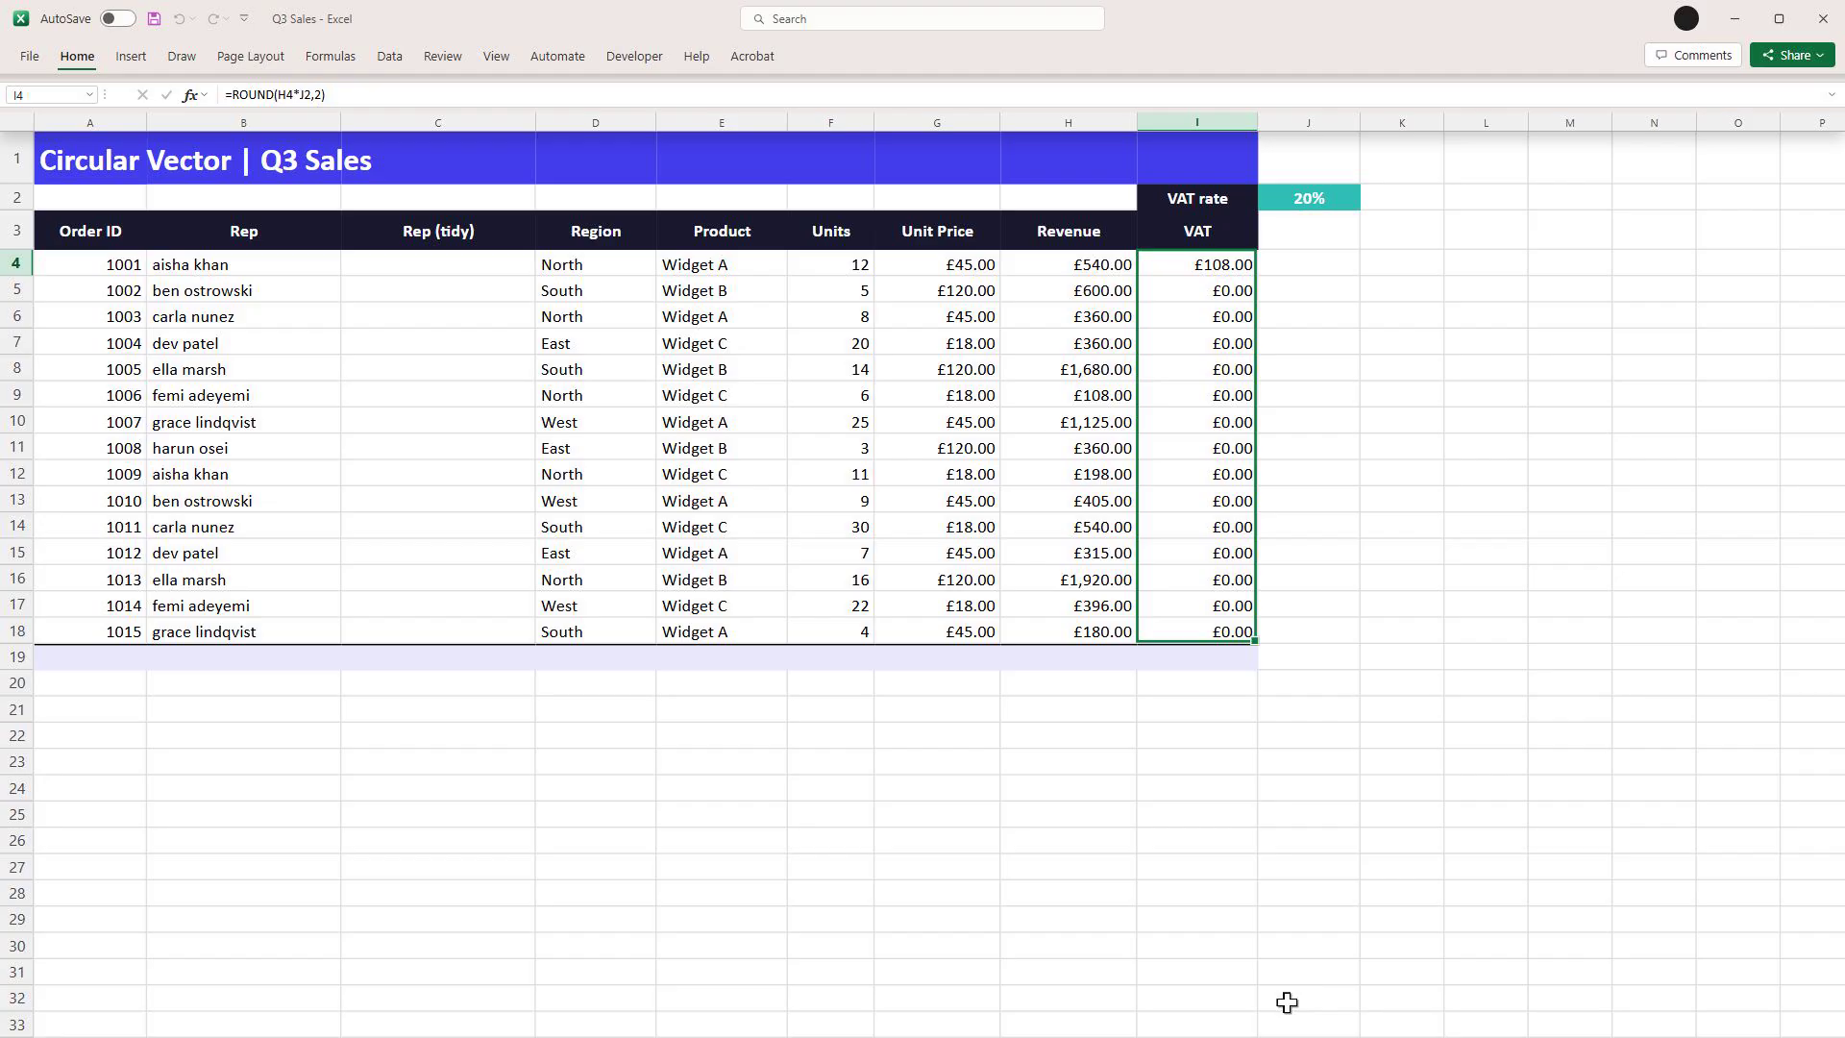
# - Make the VAT rate reference in I4 absolute so the formula is =ROUND(H4*$J$2,2)
pyautogui.press('F4')
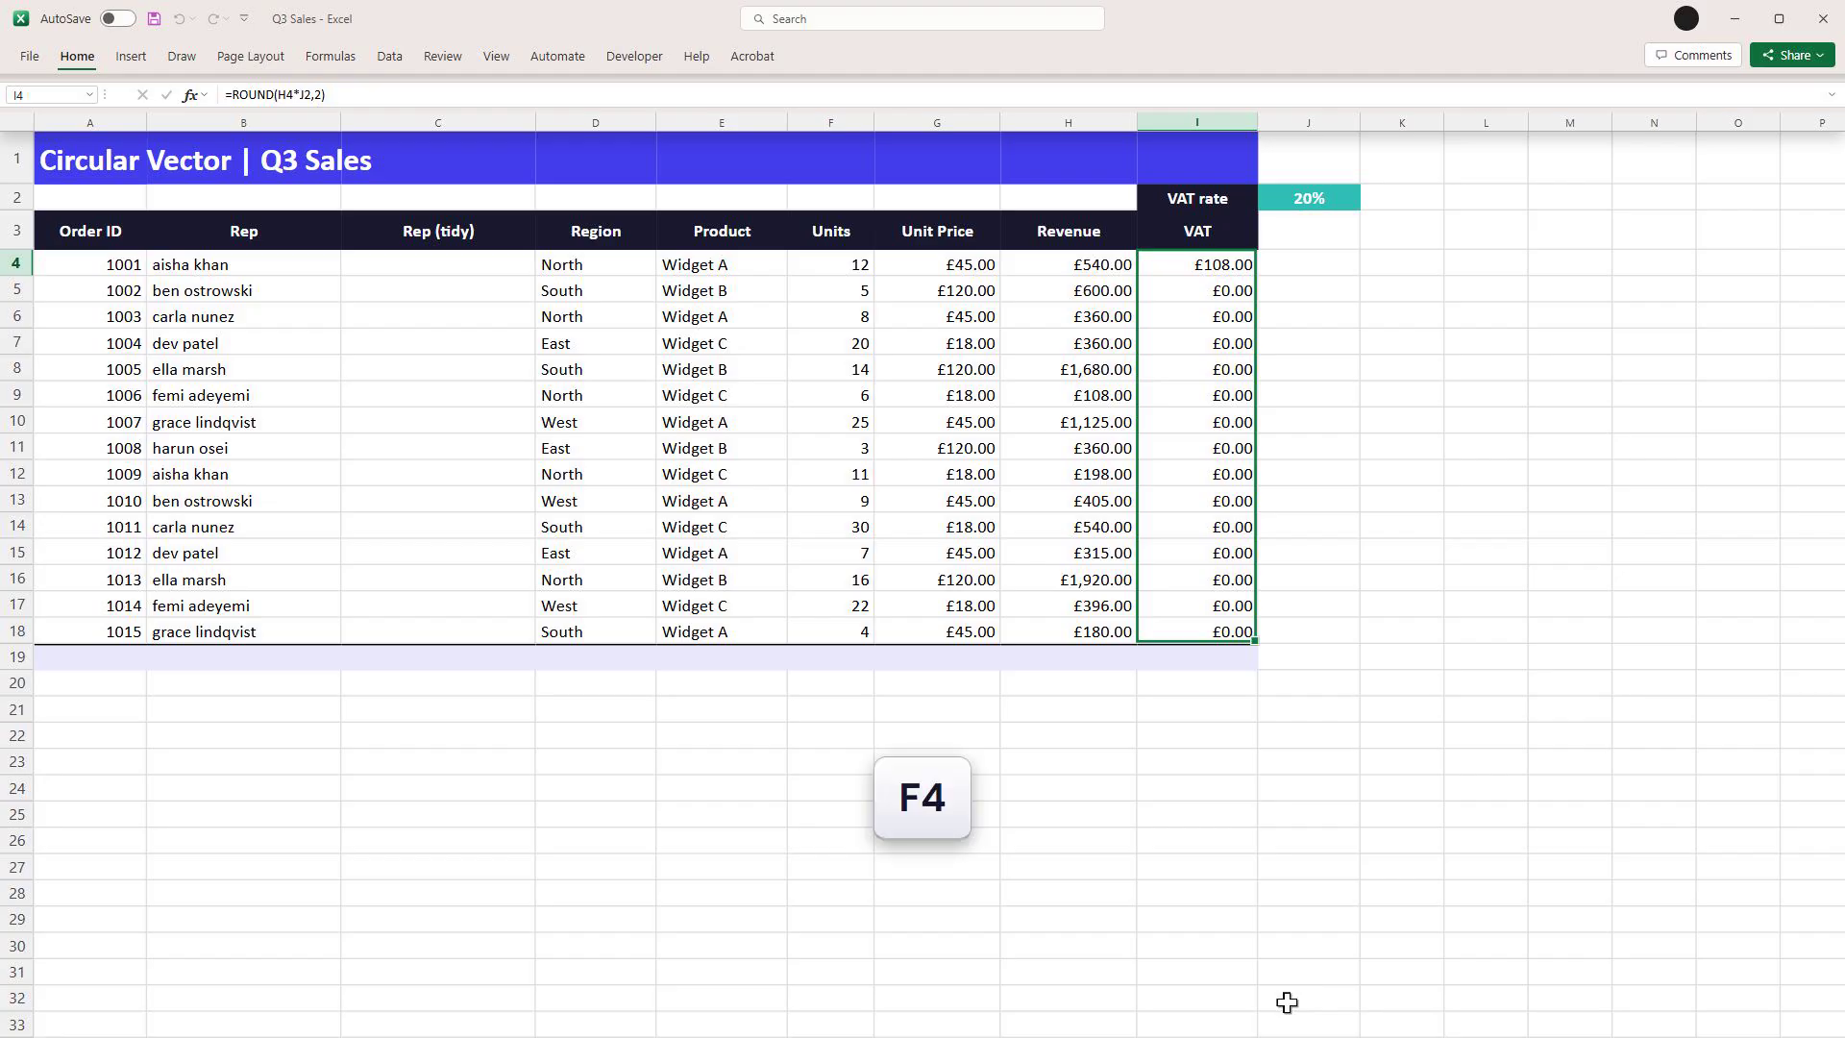
pyautogui.doubleClick(1217, 269)
pyautogui.press('Escape')
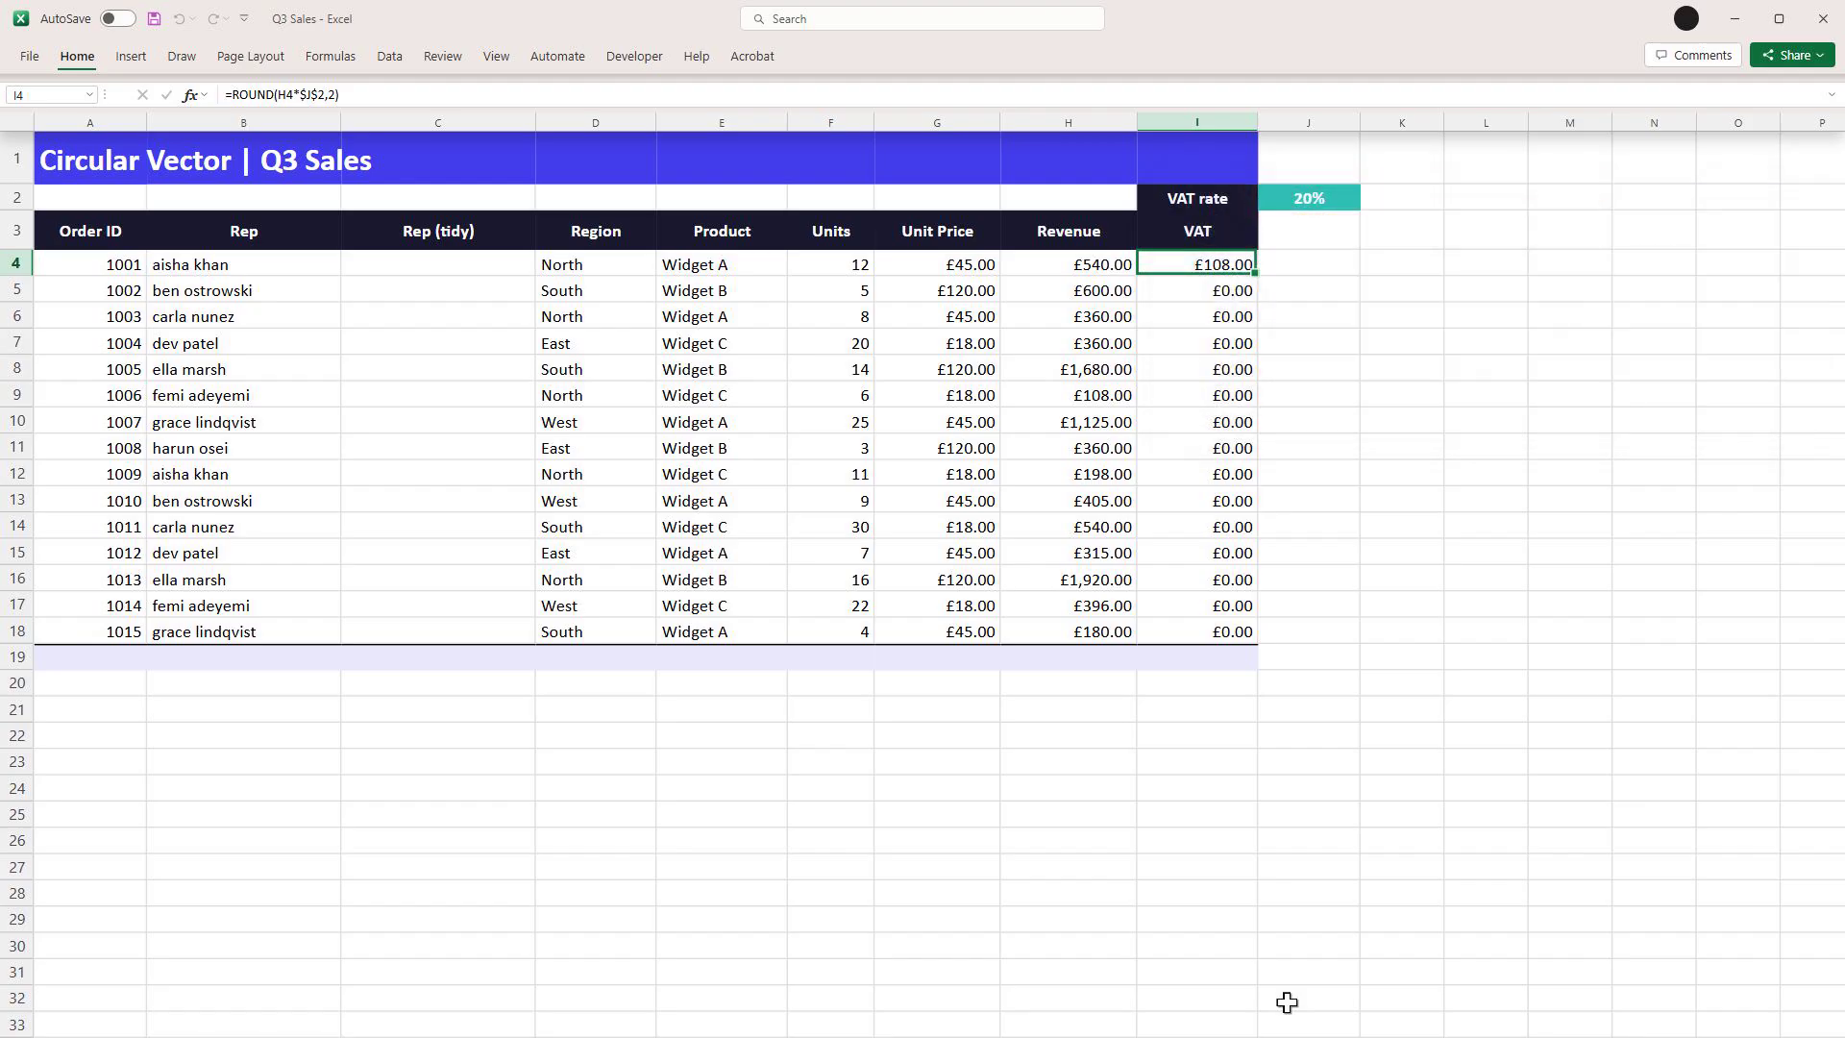
# - Fill the corrected VAT formula from I4 down through I18
pyautogui.hotkey('shift', 'Down')
pyautogui.hotkey('shift', 'Down')
pyautogui.hotkey('shift', 'Down')
pyautogui.hotkey('shift', 'Down')
pyautogui.hotkey('shift', 'Down')
pyautogui.hotkey('shift', 'Down')
pyautogui.hotkey('shift', 'Down')
pyautogui.hotkey('shift', 'Down')
pyautogui.hotkey('shift', 'Down')
pyautogui.hotkey('shift', 'Down')
pyautogui.hotkey('shift', 'Down')
pyautogui.hotkey('shift', 'Down')
pyautogui.hotkey('shift', 'Down')
pyautogui.hotkey('shift', 'Down')
pyautogui.hotkey('ctrl', 'd')
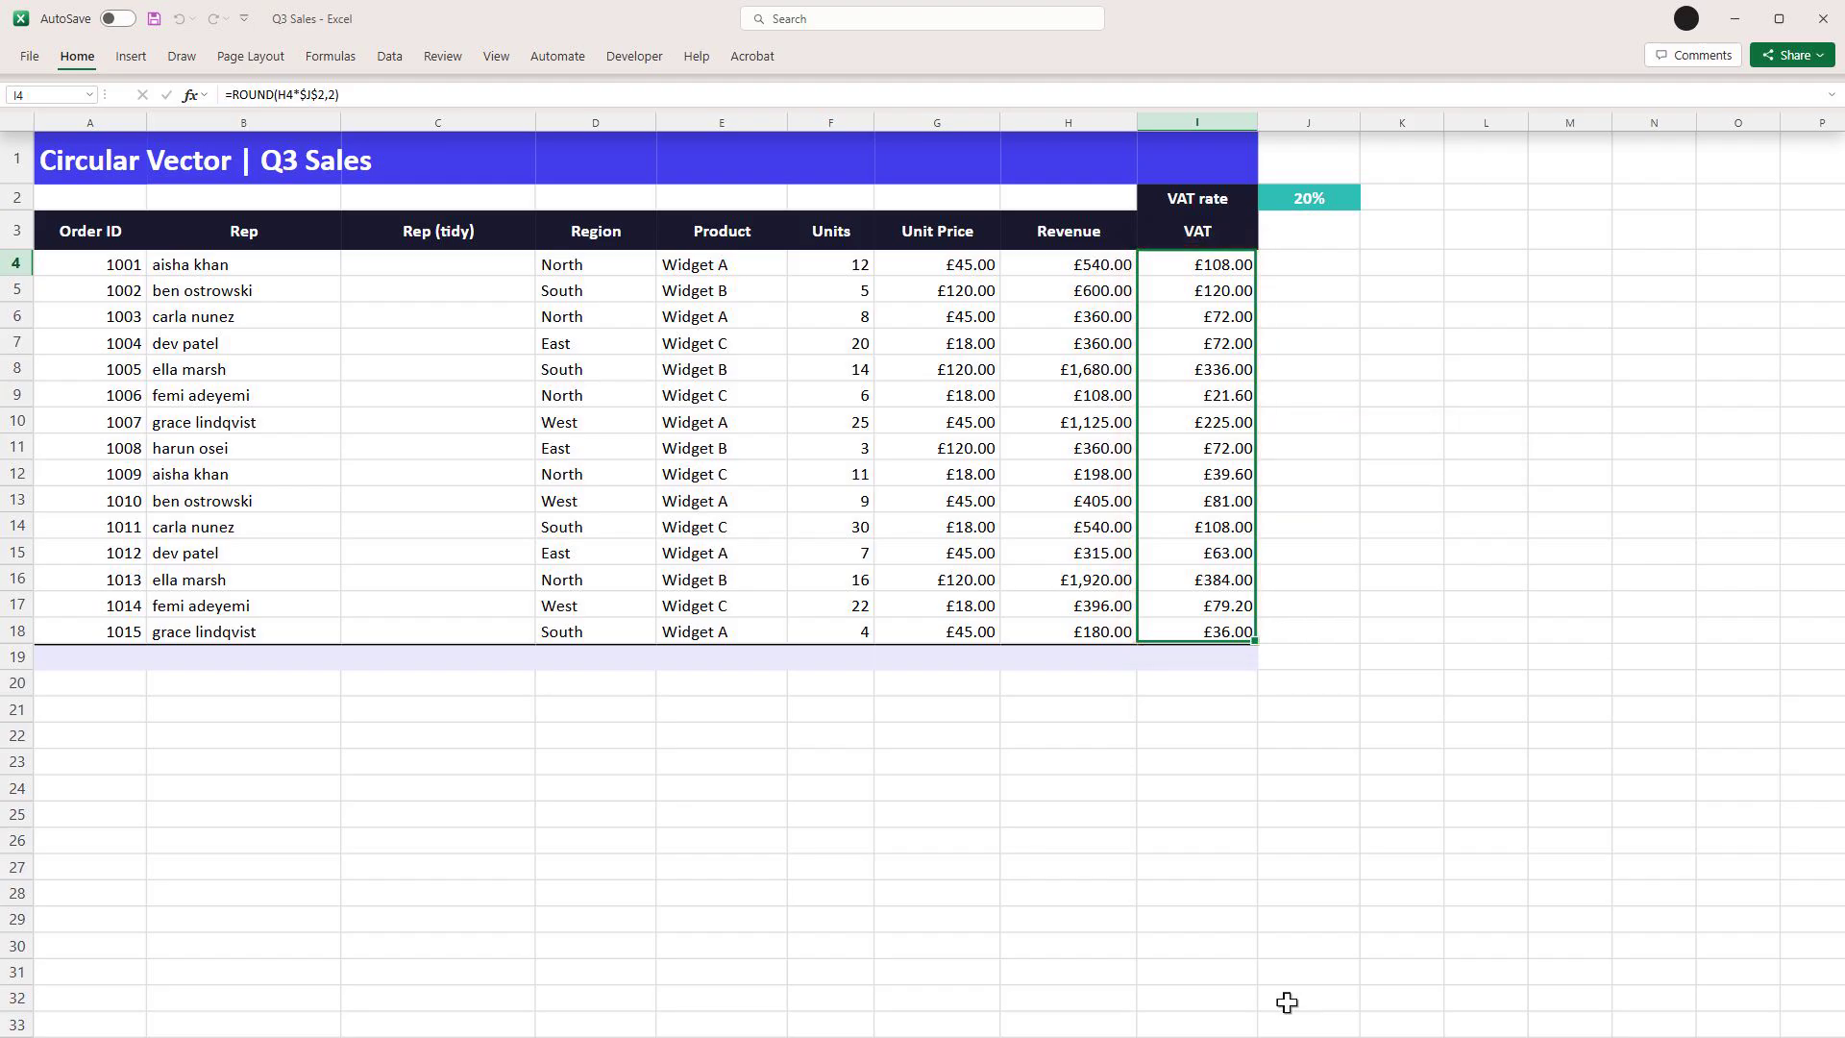
# - Select all the Revenue values from H4 down to H18
pyautogui.click(1330, 205)
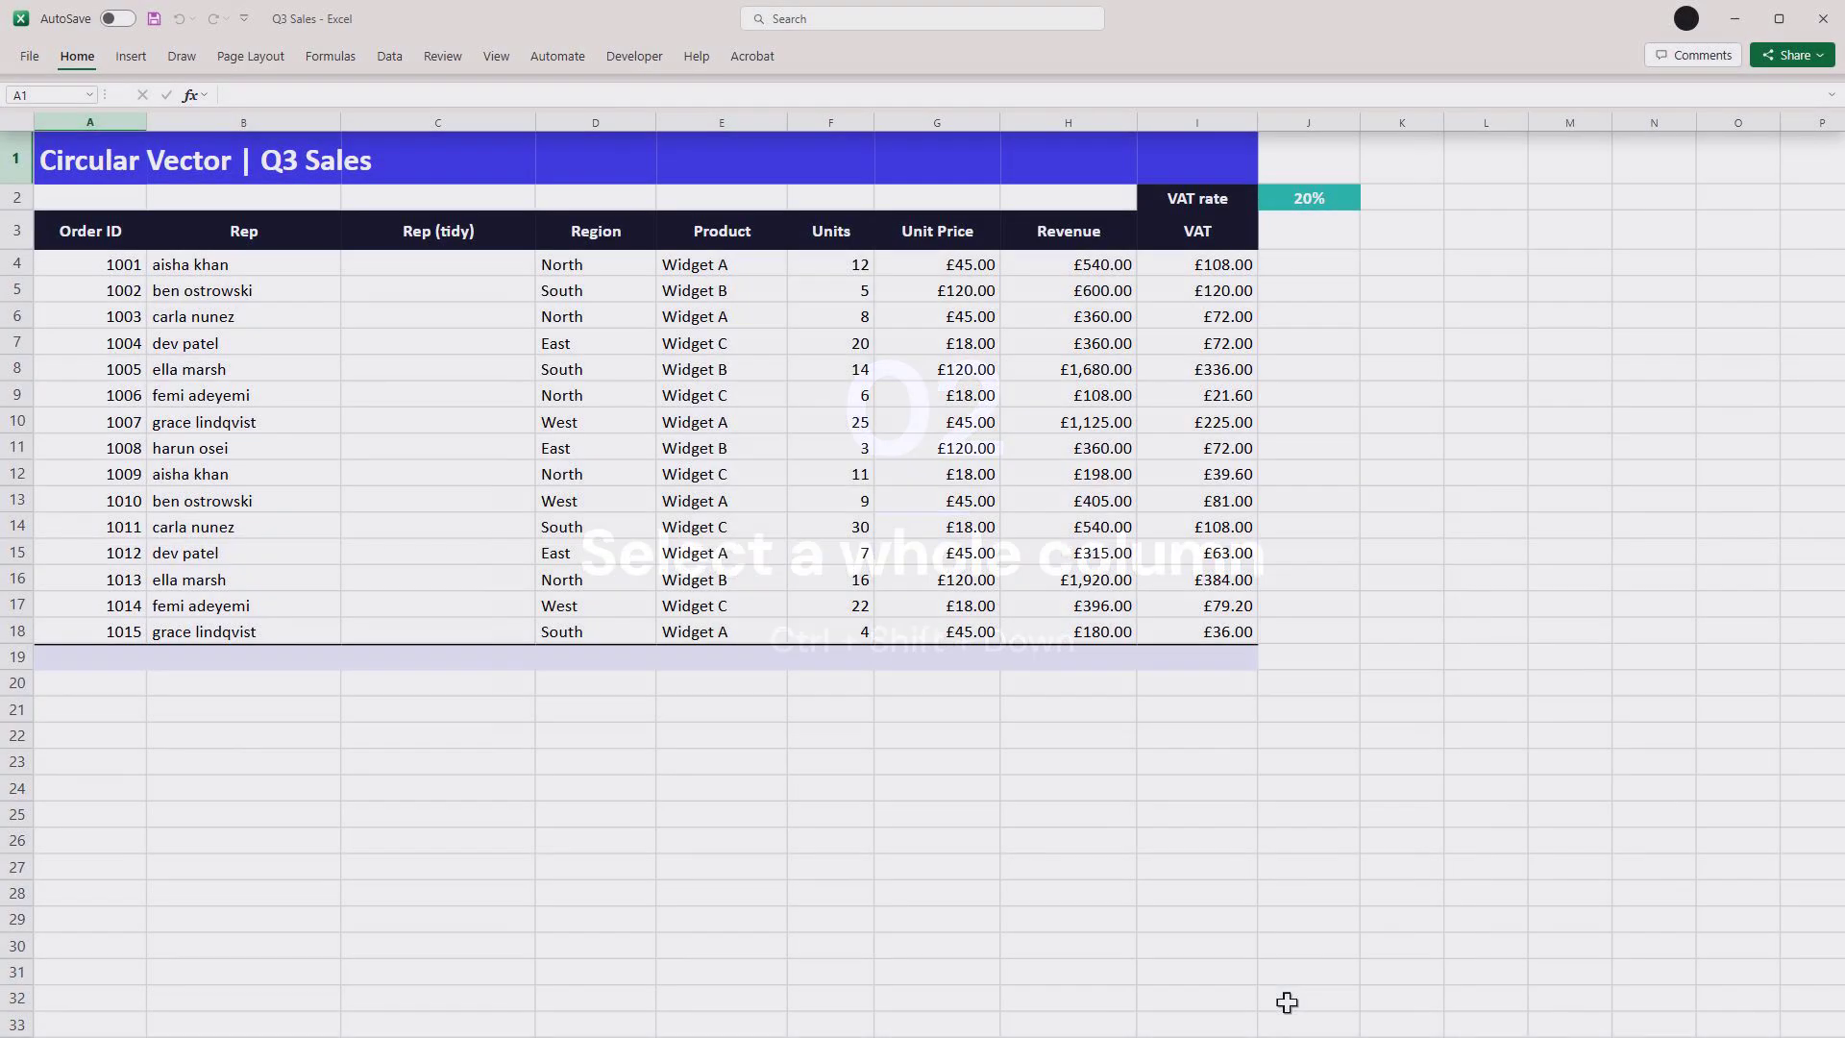
pyautogui.click(1091, 269)
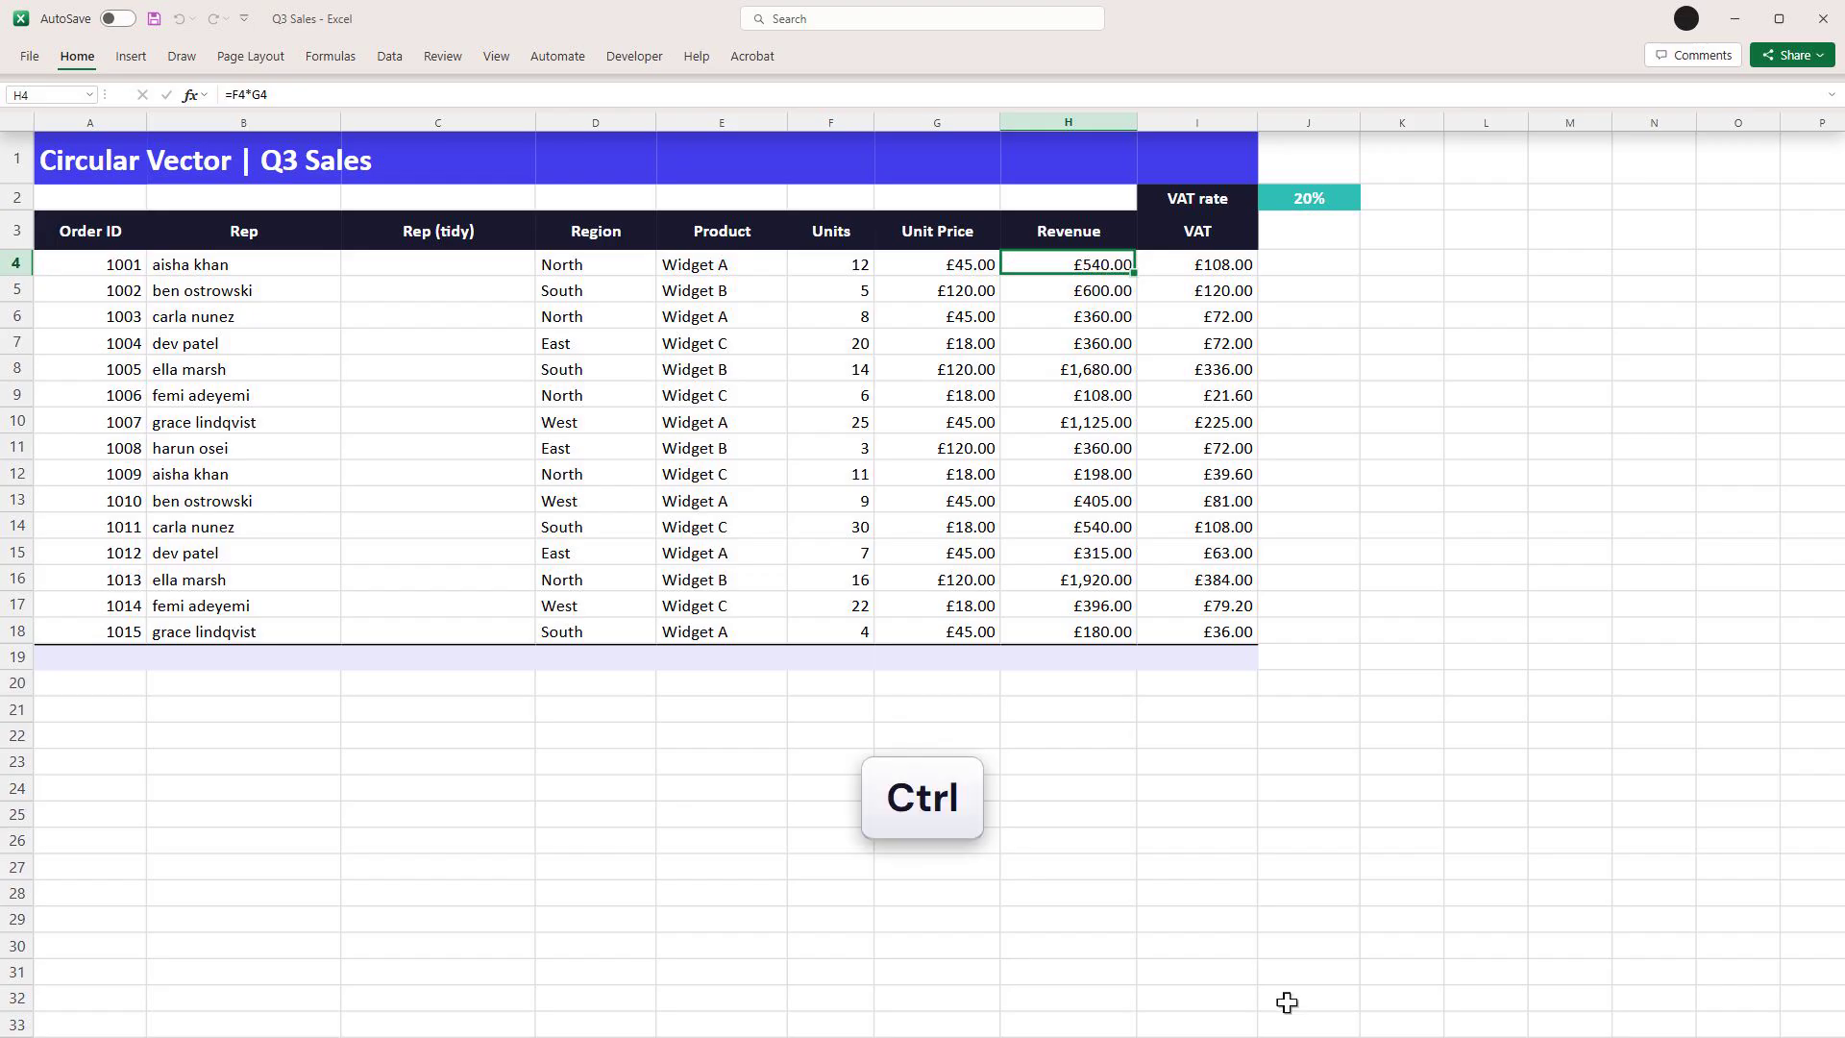
pyautogui.hotkey('ctrl', 'shift', 'Down')
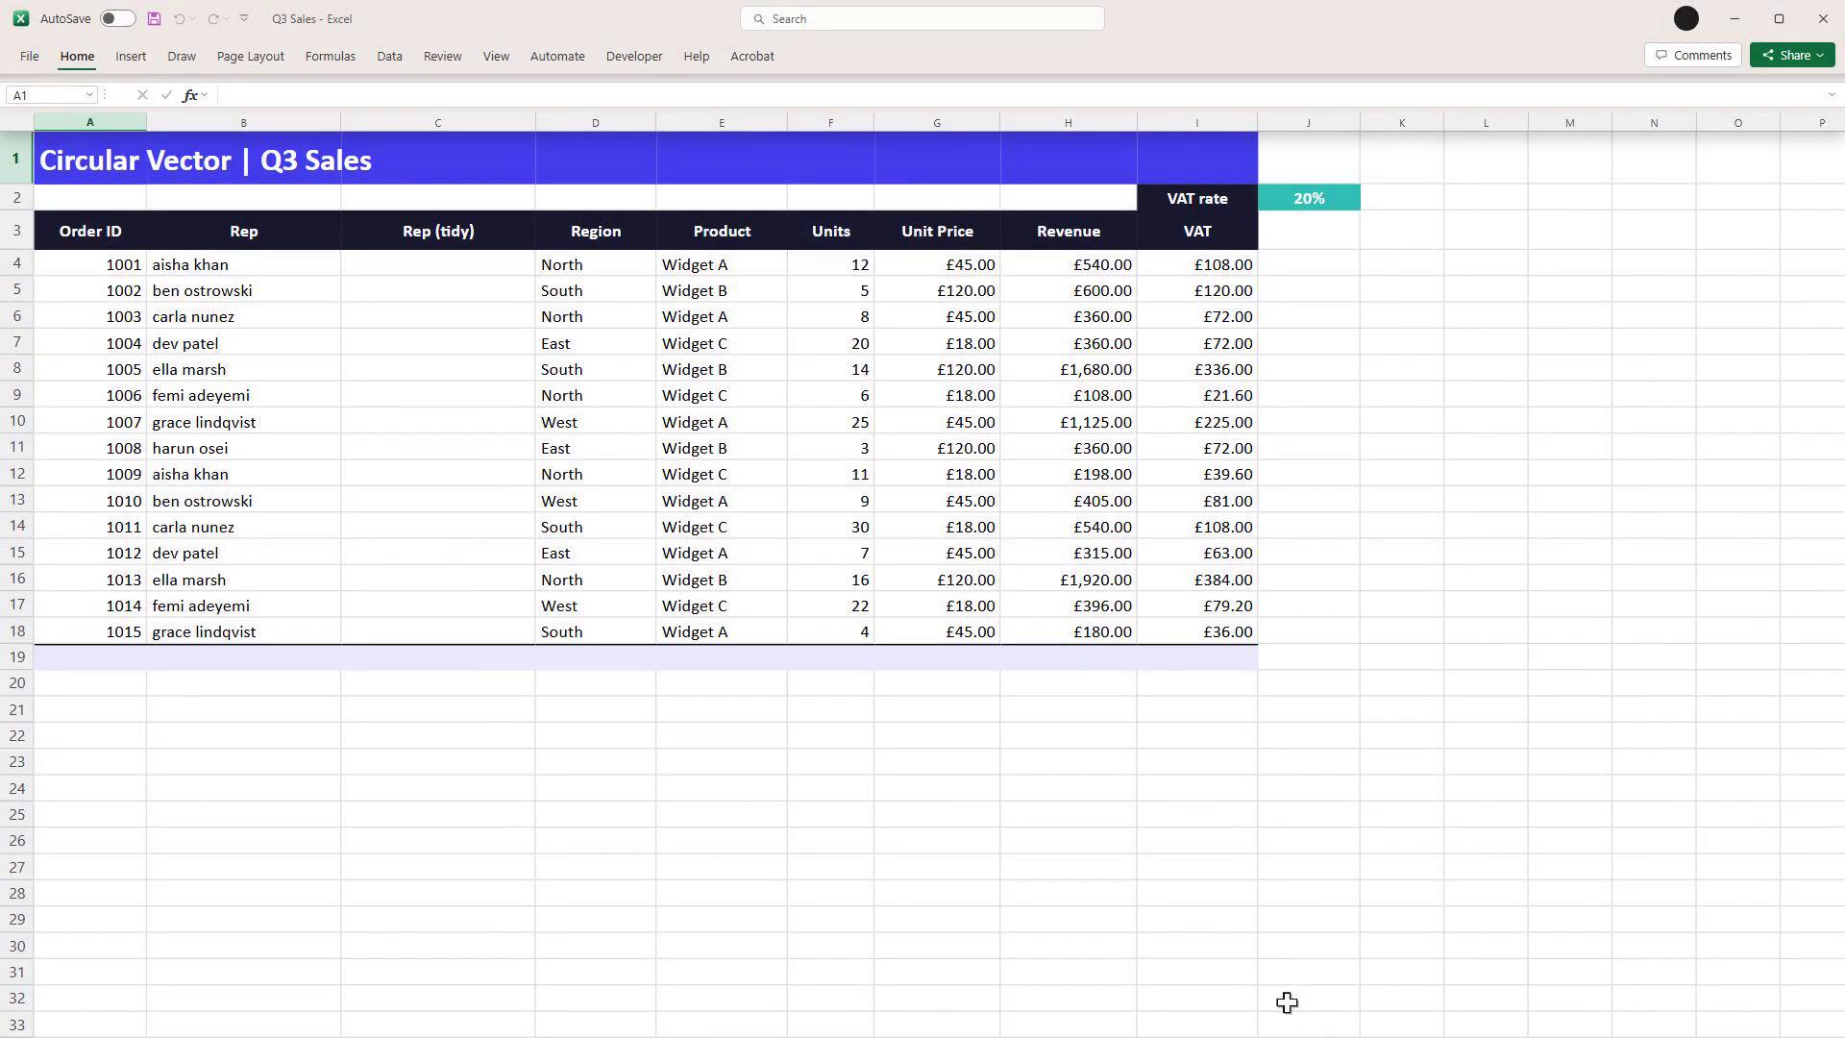
# - Label A19 as Total and sum the Revenue column in H19 with =SUM(H4:H18)
pyautogui.click(96, 659)
pyautogui.write('Total')
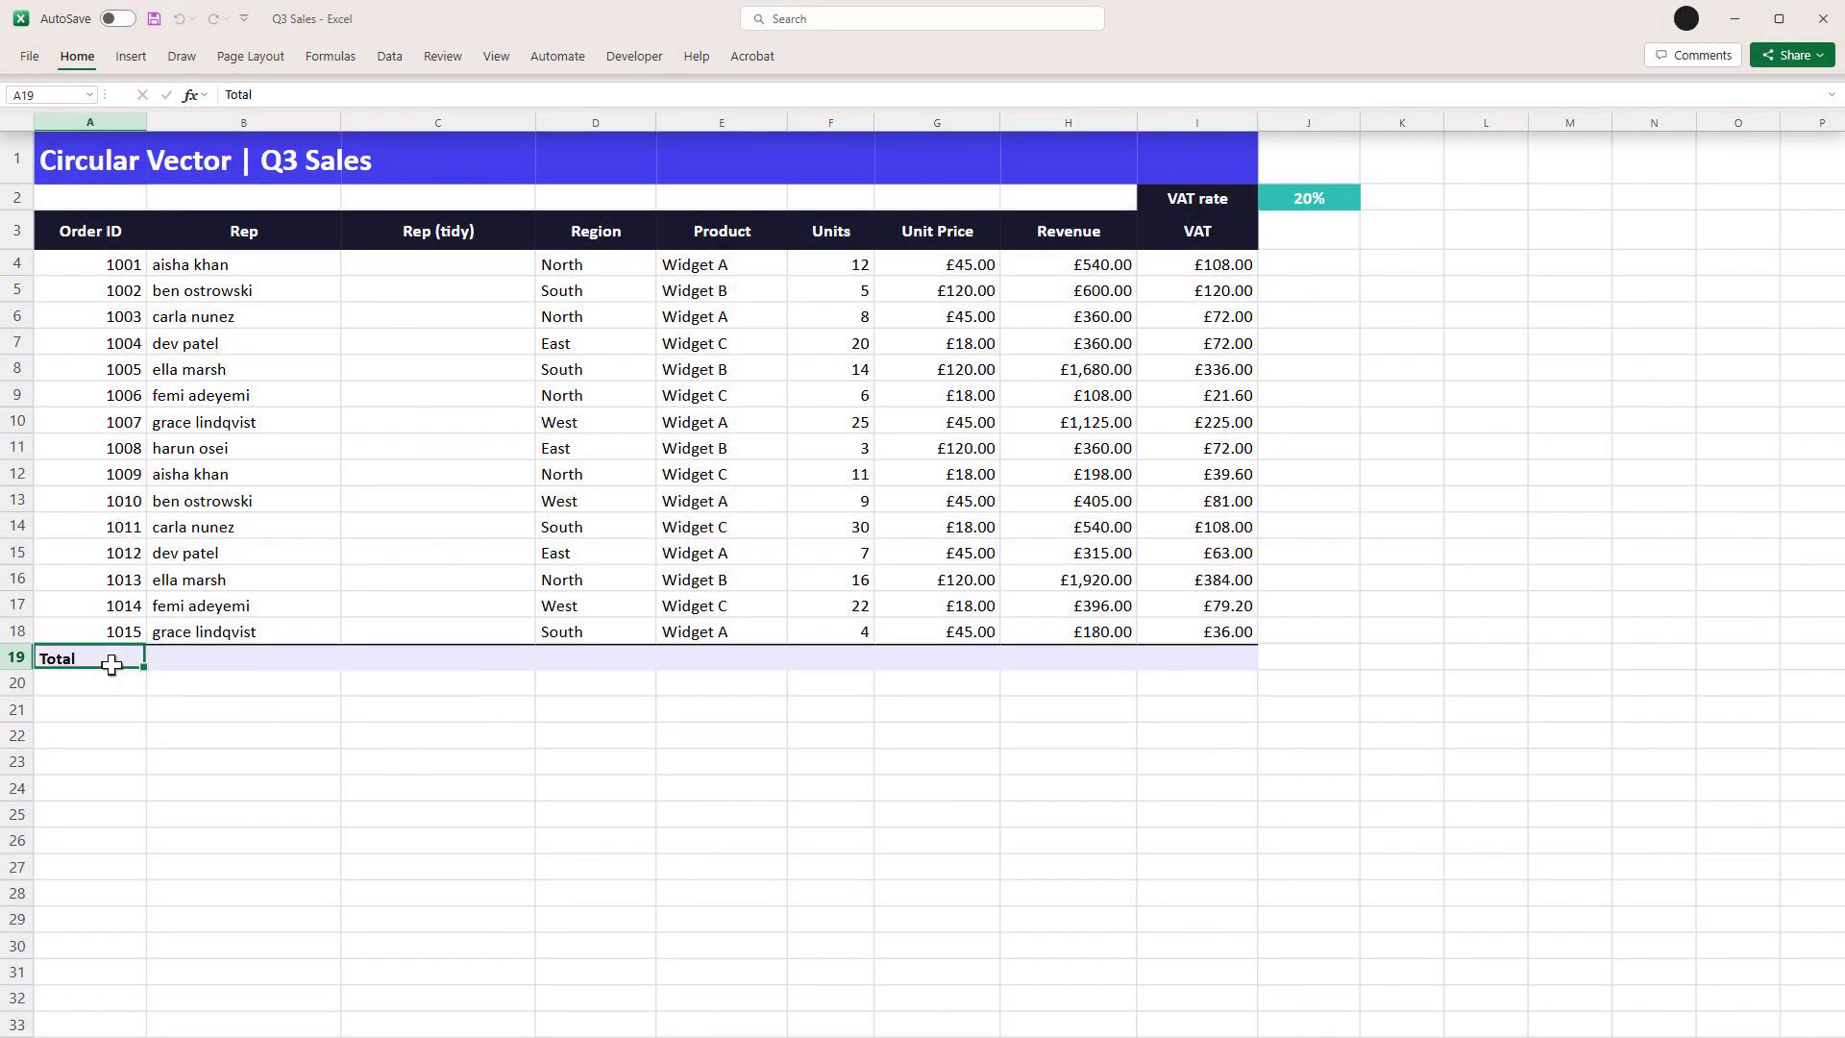
pyautogui.click(1089, 664)
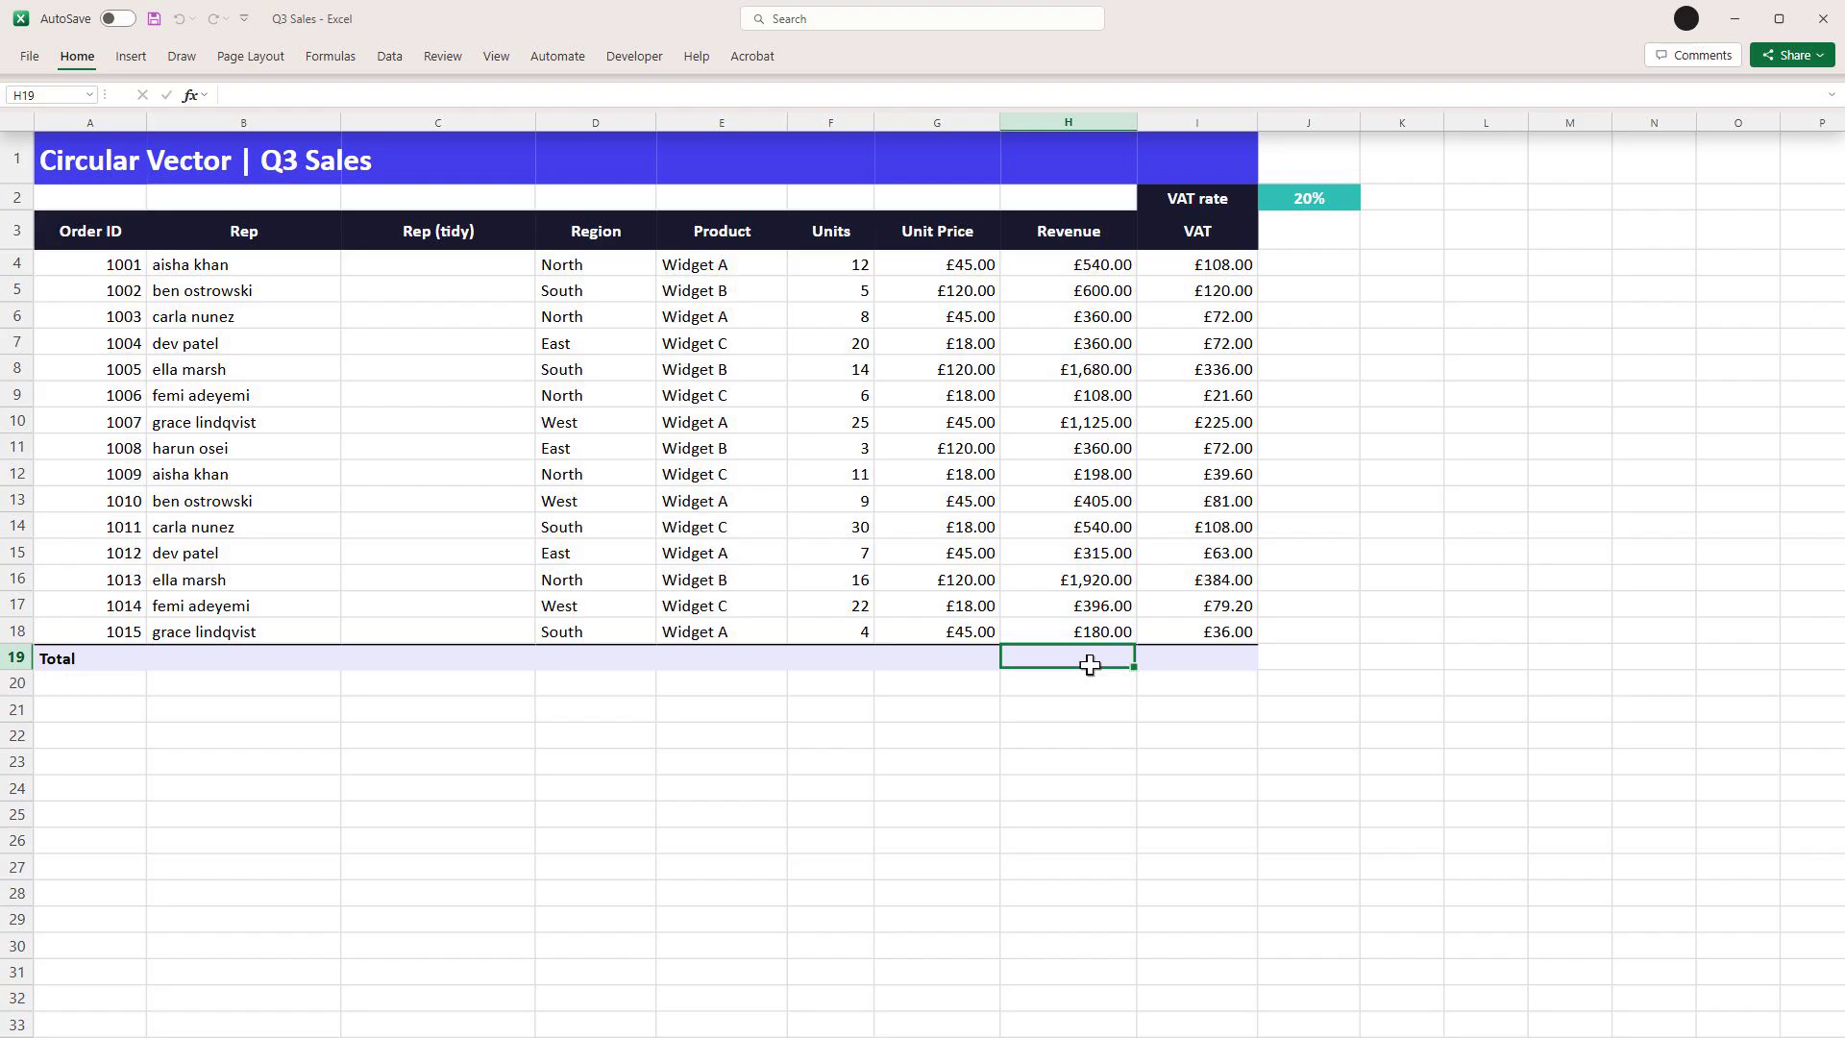
pyautogui.hotkey('alt', '=')
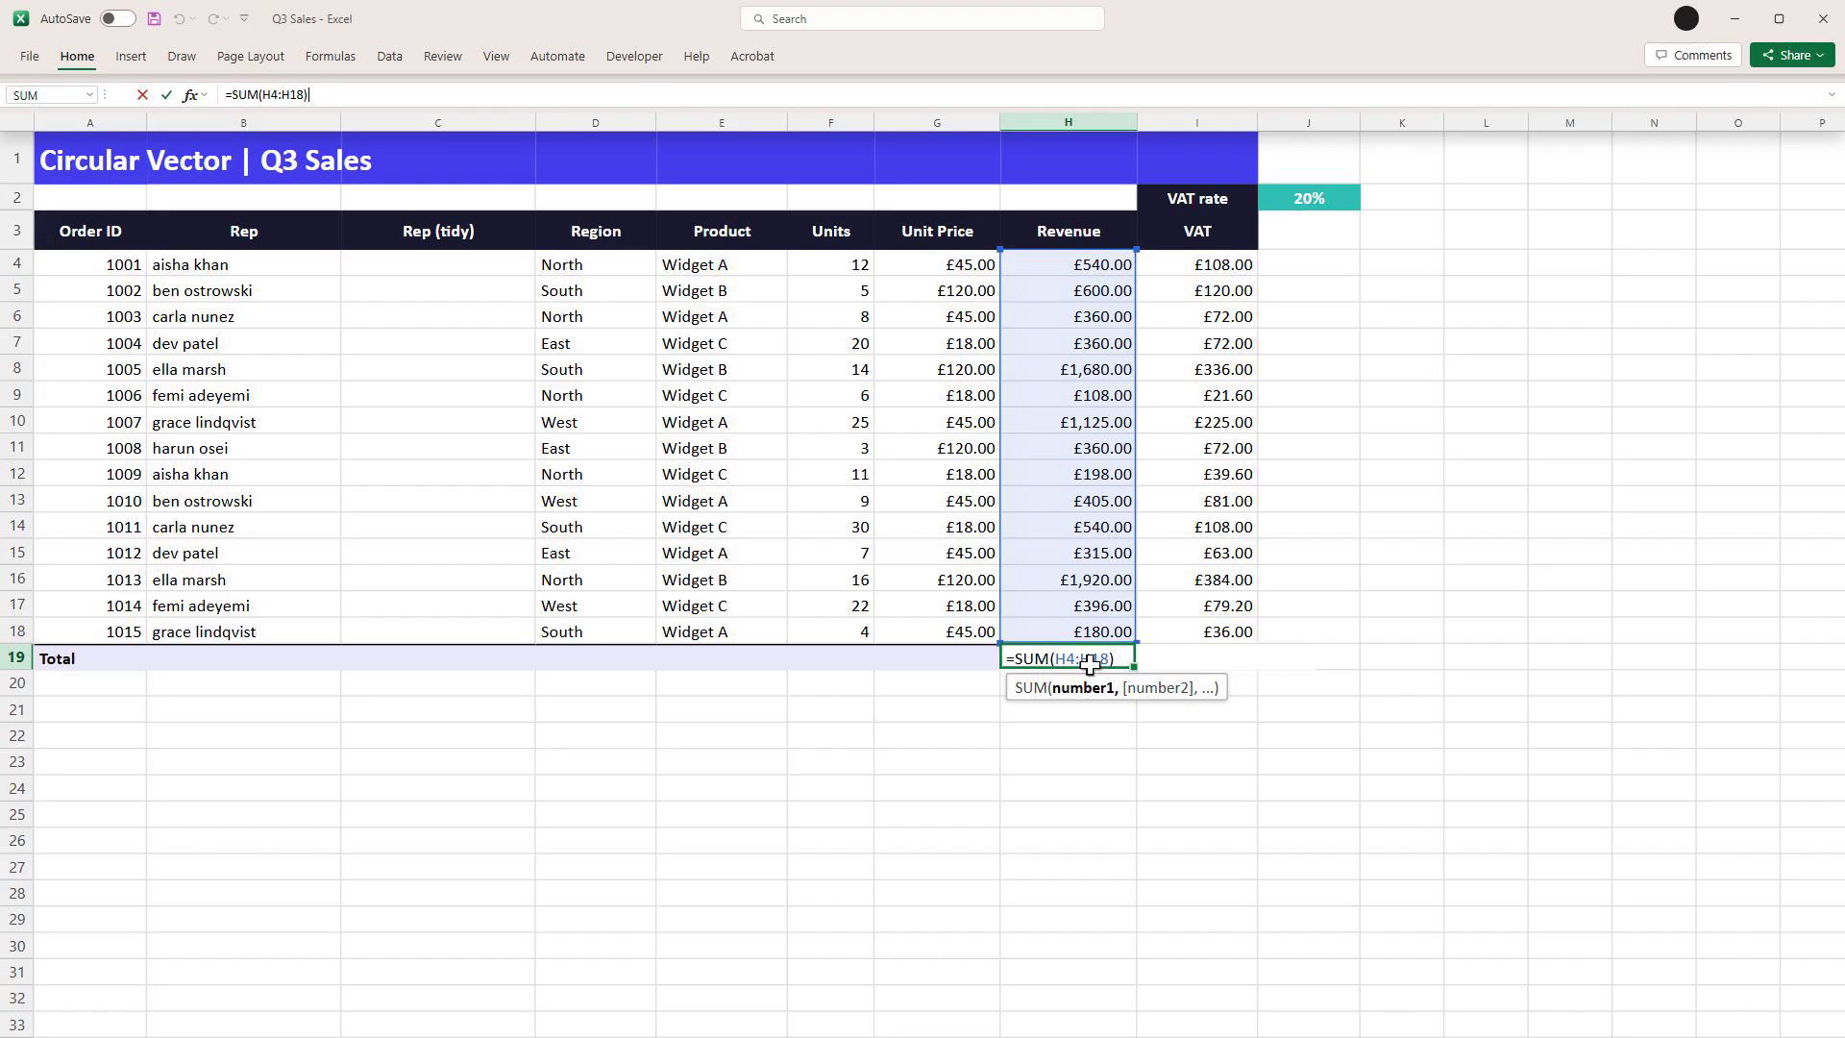
pyautogui.press('Return')
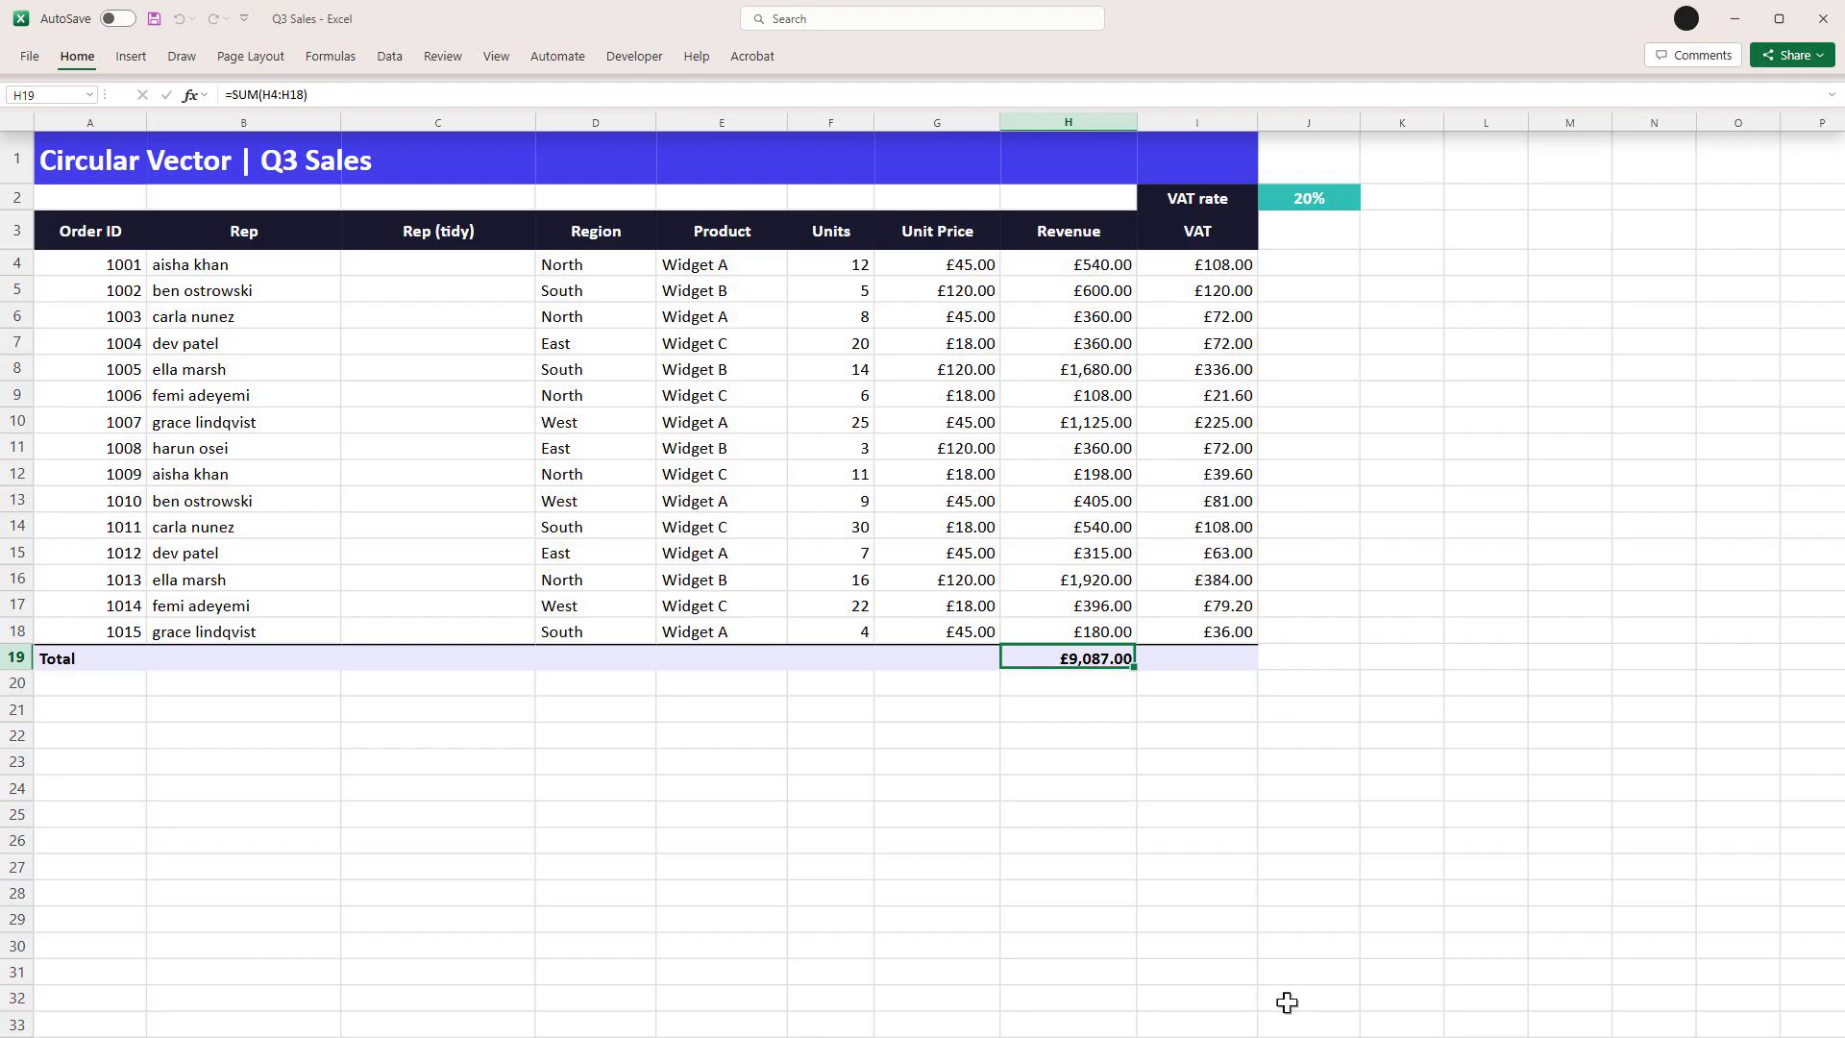
# - Add AutoSum totals for the Units column in F19 and the VAT column in I19
pyautogui.press('Left')
pyautogui.press('Left')
pyautogui.hotkey('alt', '=')
pyautogui.press('Return')
pyautogui.click(1219, 665)
pyautogui.hotkey('alt', '=')
pyautogui.hotkey('ctrl', 'Return')
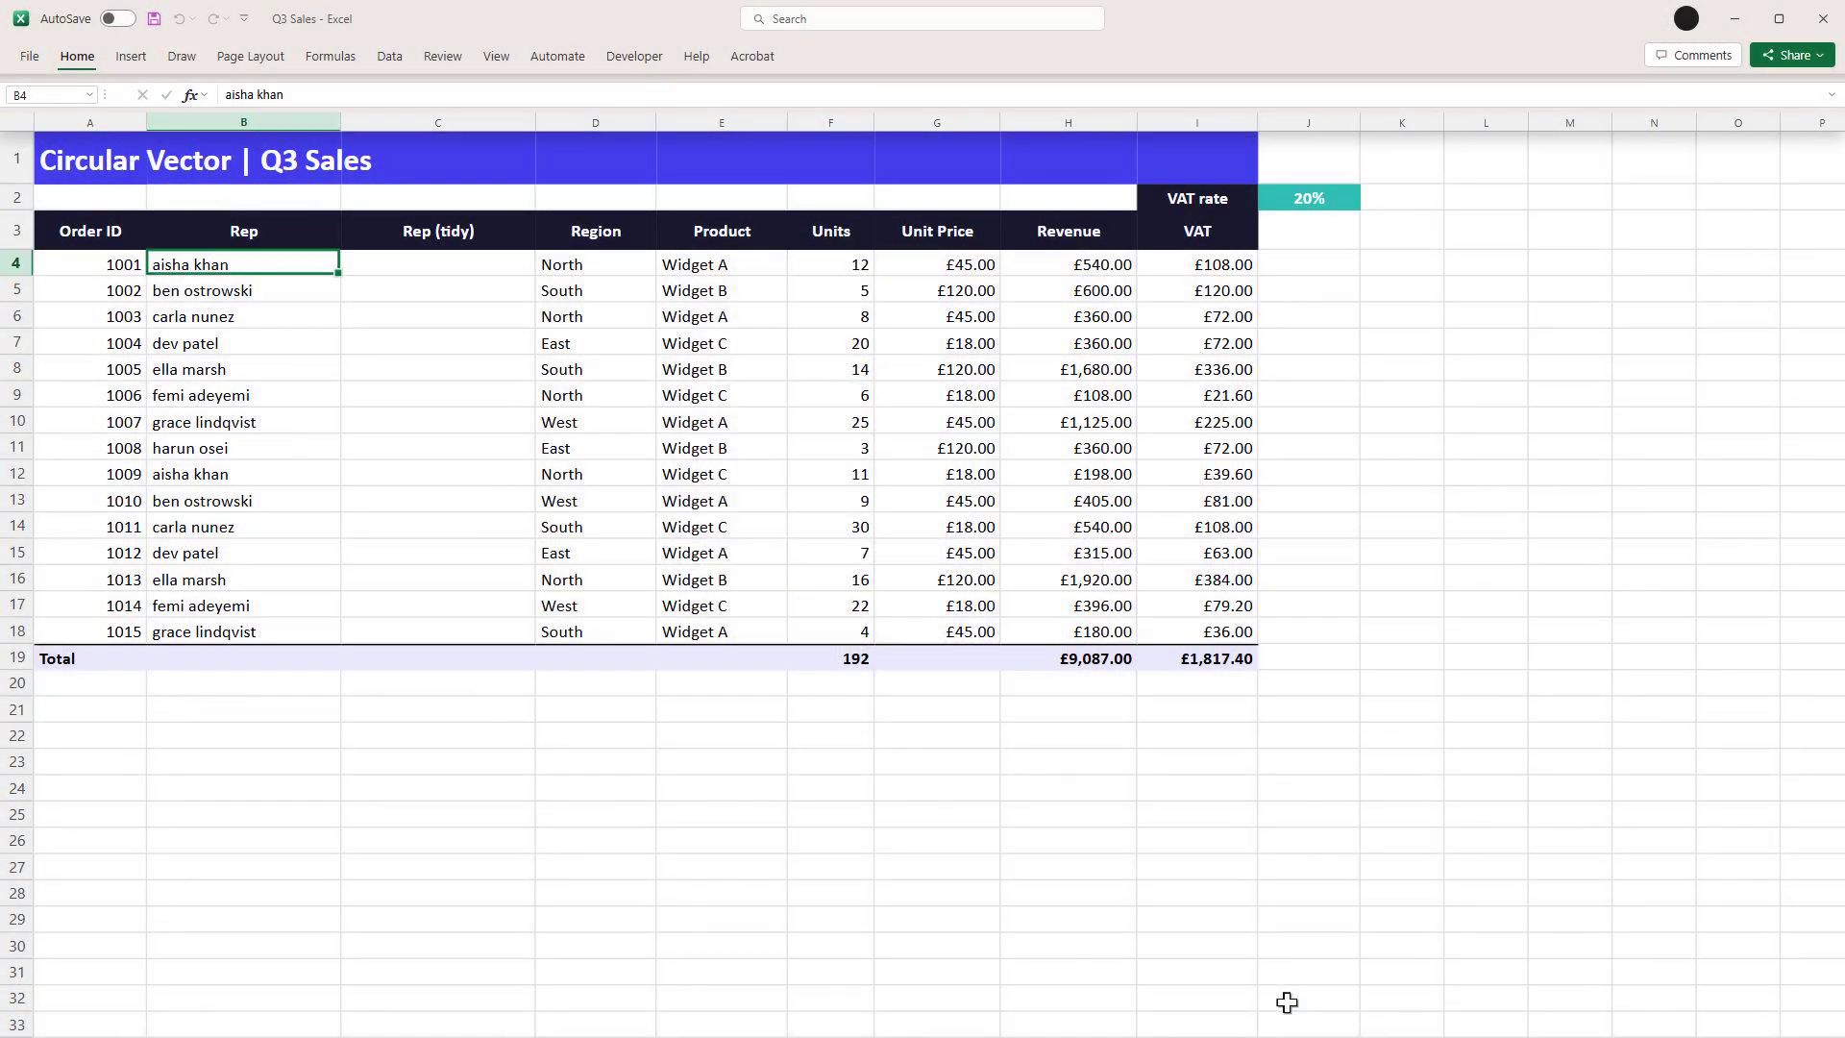
# - Select the rep names in B4:B18 to examine their capitalisation
pyautogui.hotkey('shift', 'Down')
pyautogui.hotkey('shift', 'Down')
pyautogui.hotkey('shift', 'Down')
pyautogui.hotkey('shift', 'Down')
pyautogui.hotkey('shift', 'Down')
pyautogui.hotkey('shift', 'Down')
pyautogui.hotkey('shift', 'Down')
pyautogui.hotkey('shift', 'Down')
pyautogui.hotkey('shift', 'Down')
pyautogui.hotkey('shift', 'Down')
pyautogui.hotkey('shift', 'Down')
pyautogui.hotkey('shift', 'Down')
pyautogui.hotkey('shift', 'Down')
pyautogui.hotkey('shift', 'Down')
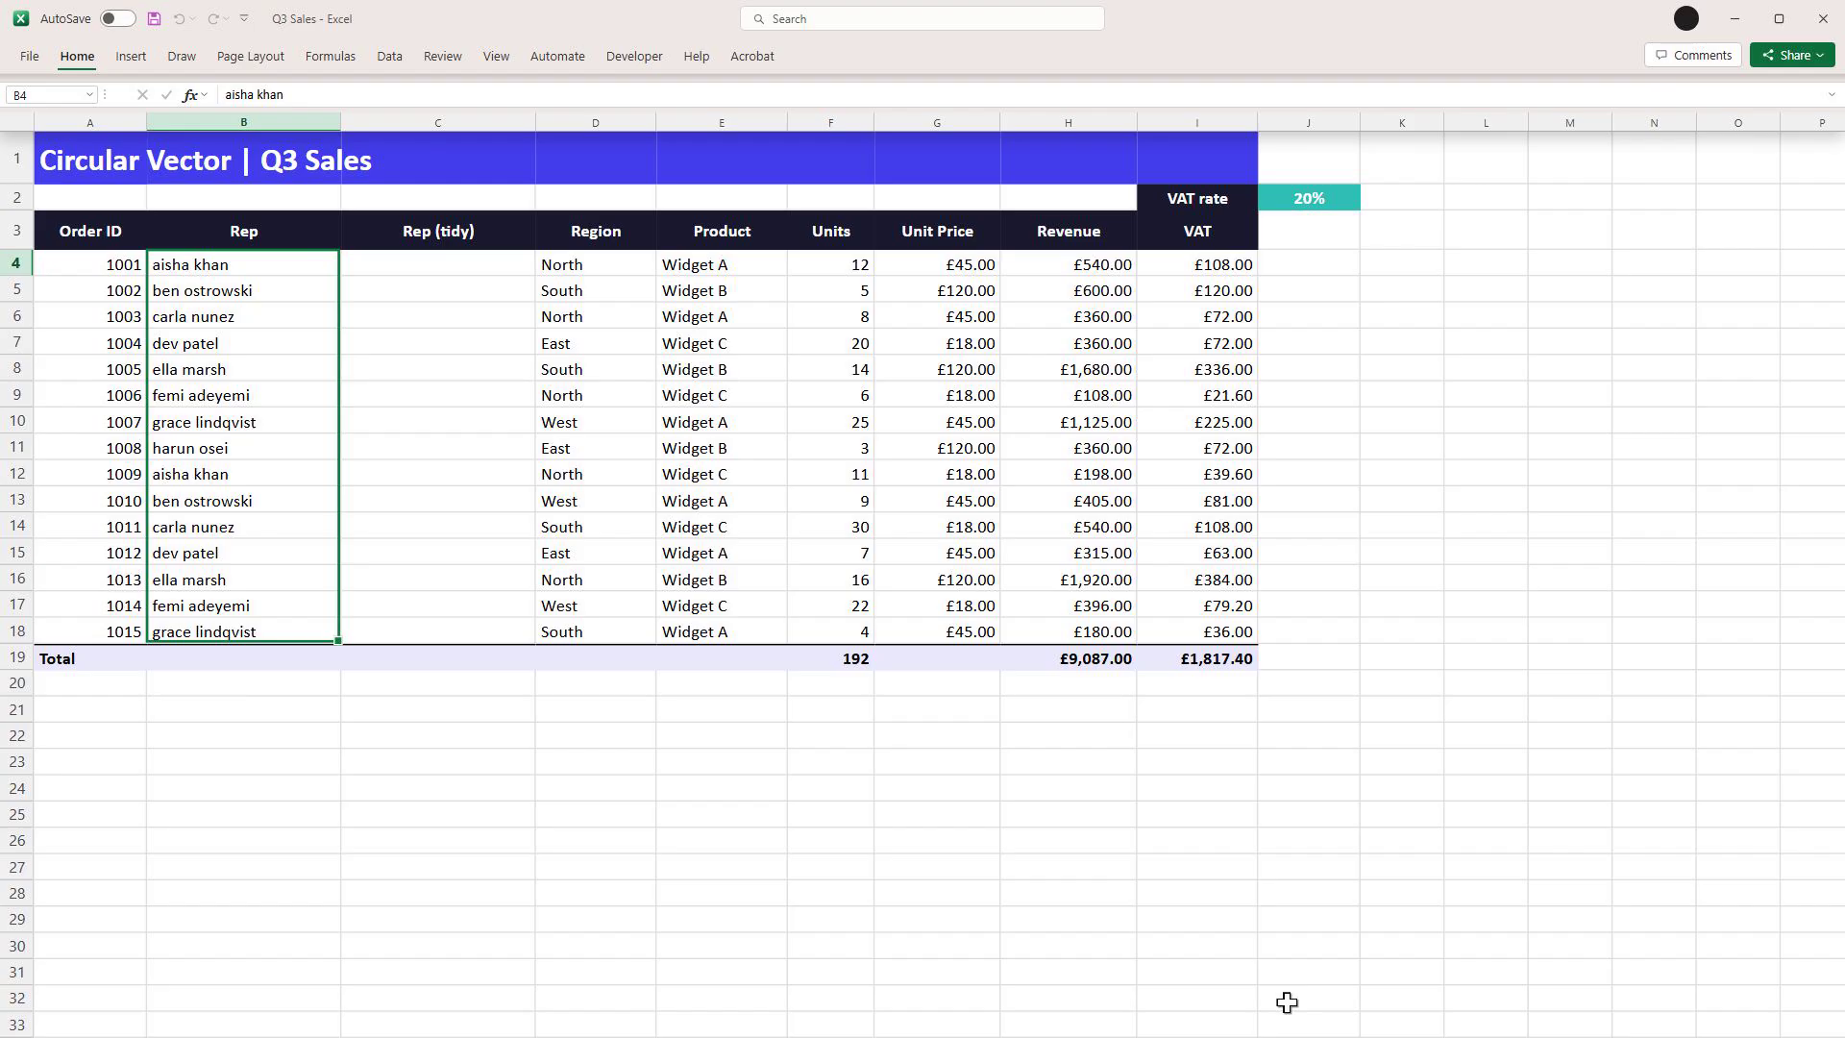
# - Enter the first rep's name with proper capitals in C4 and Flash Fill the rest of the Rep (tidy) column
pyautogui.click(437, 264)
pyautogui.write('Aisha Khan')
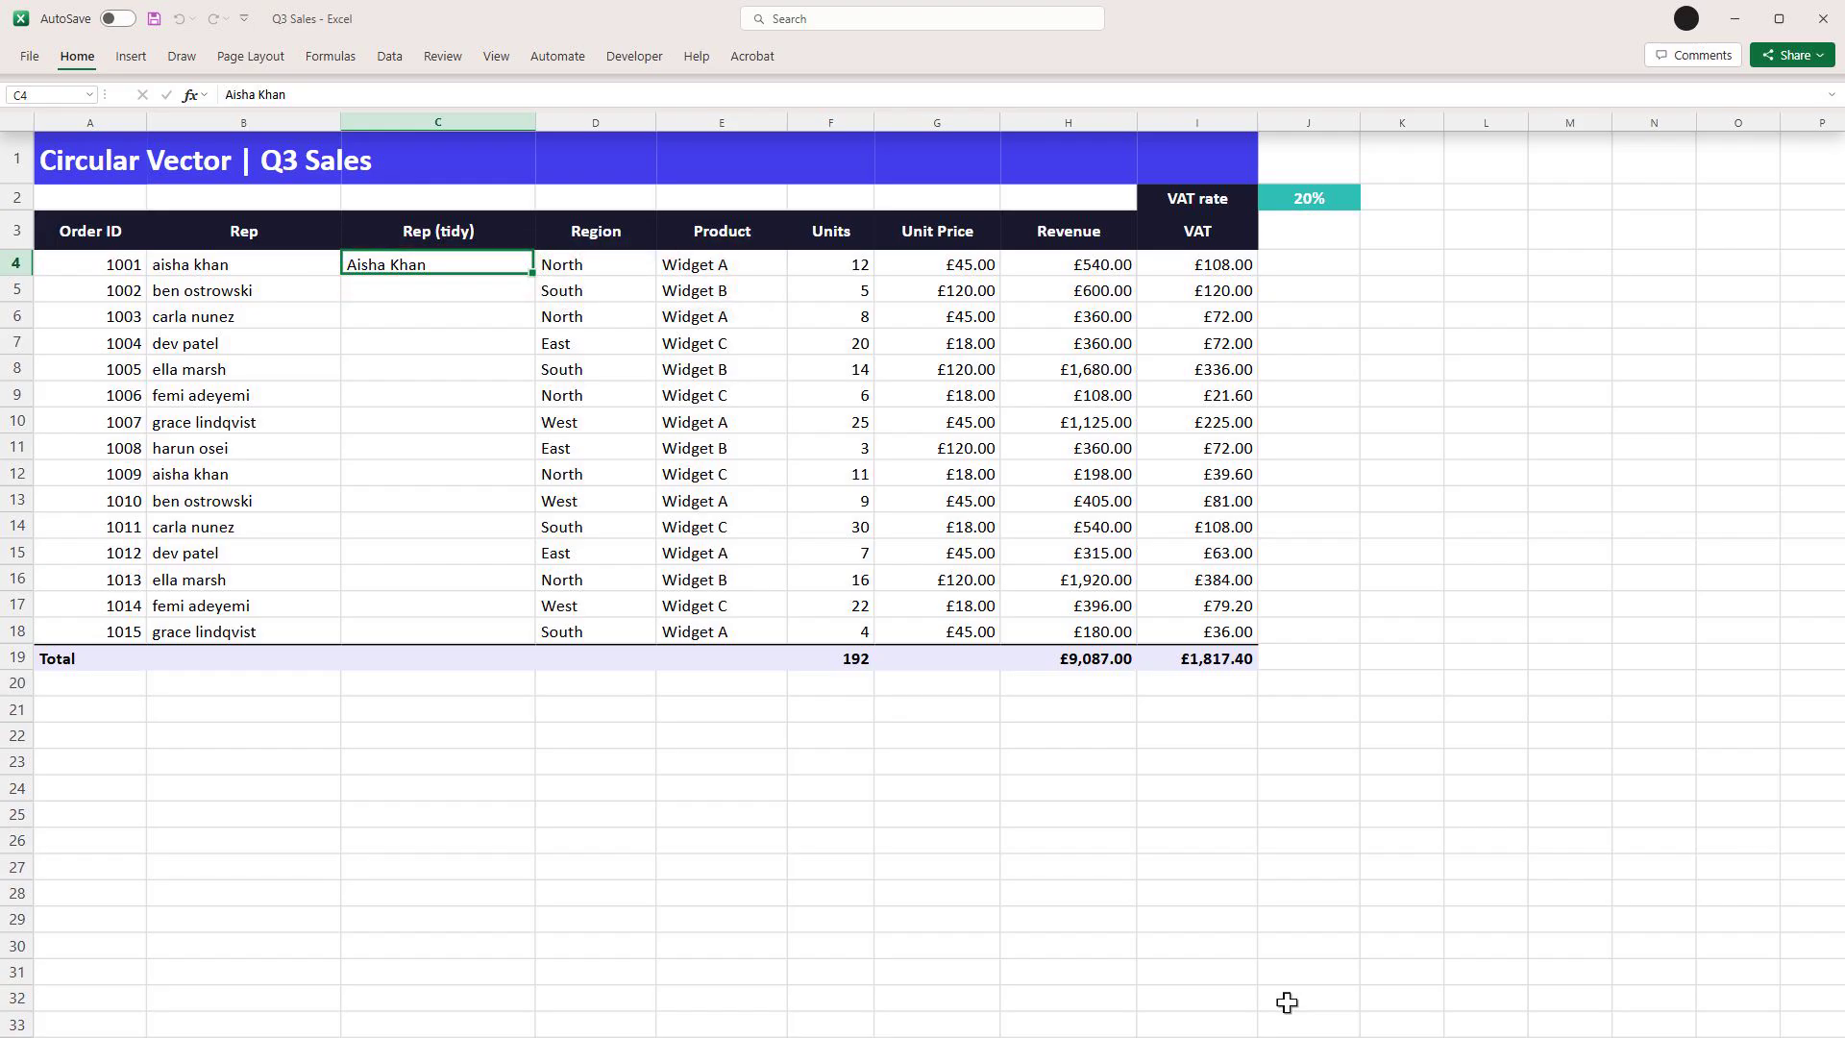
pyautogui.hotkey('ctrl', 'e')
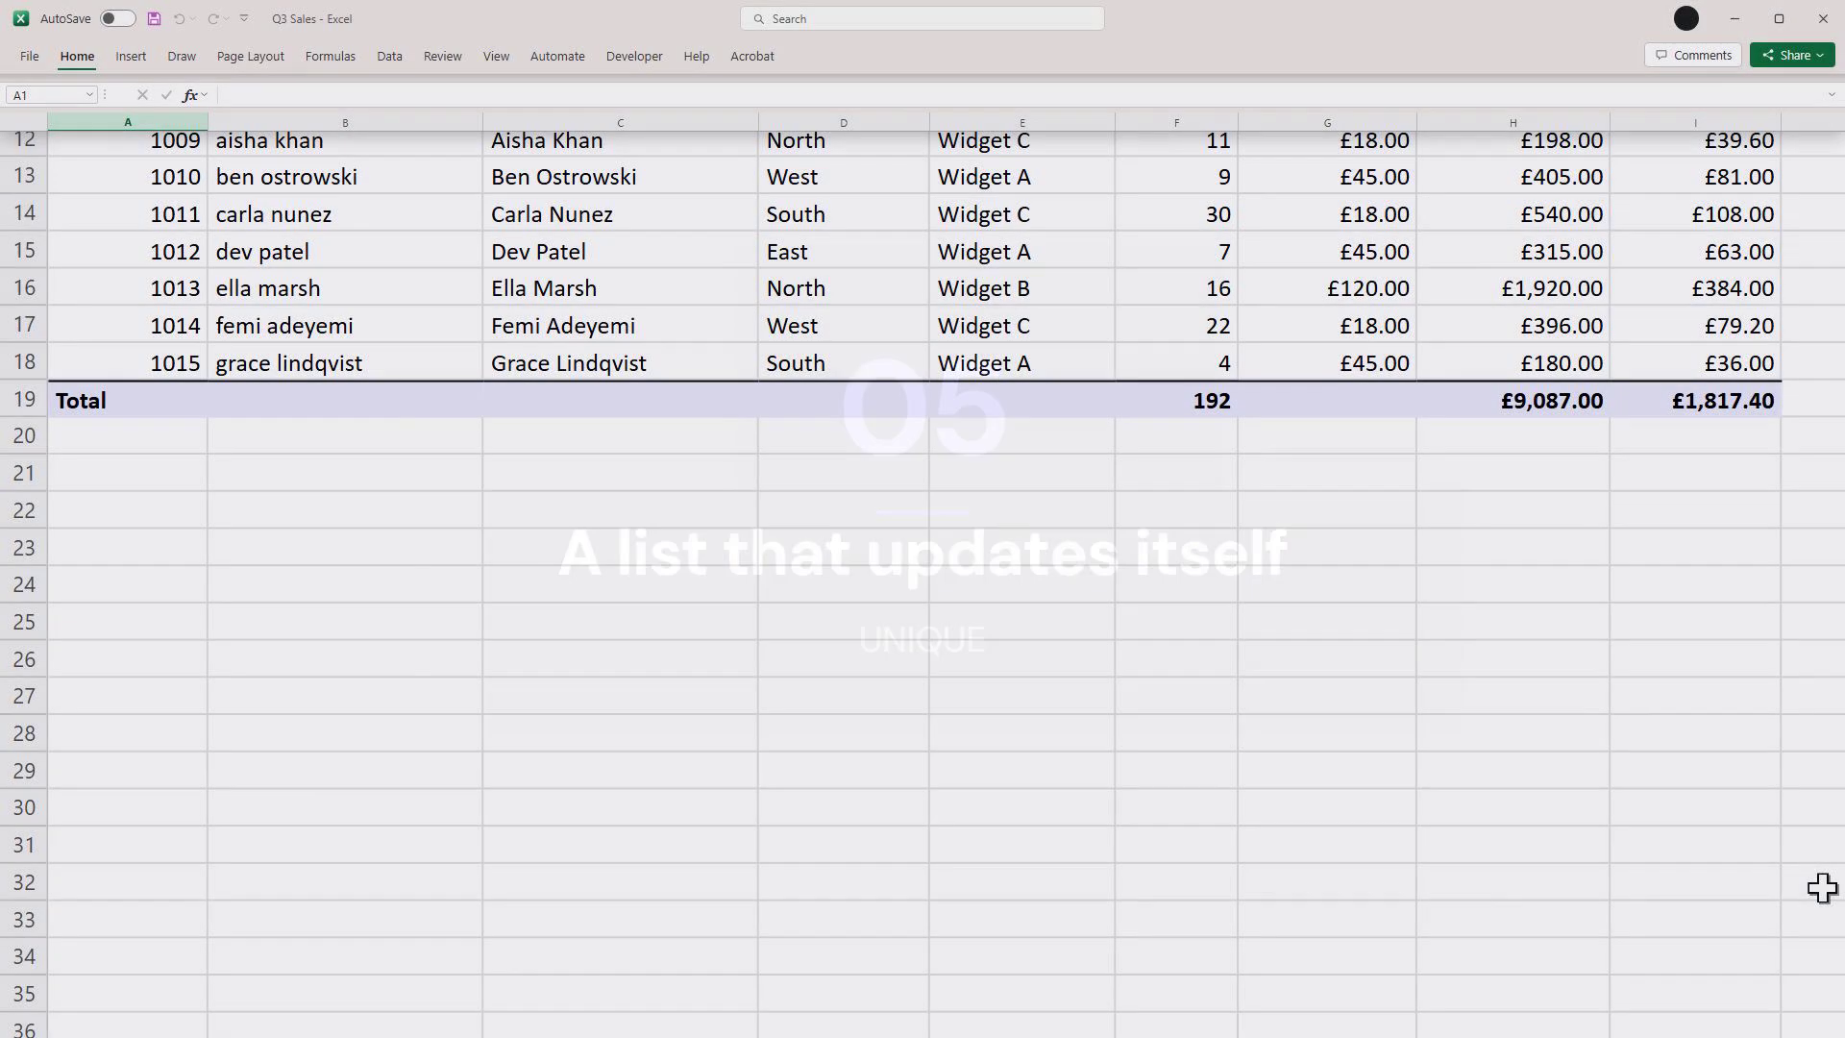
# - Add the heading Regions in A22 and list the distinct regions below it with =UNIQUE(D4:D18)
pyautogui.click(154, 514)
pyautogui.write('Regions')
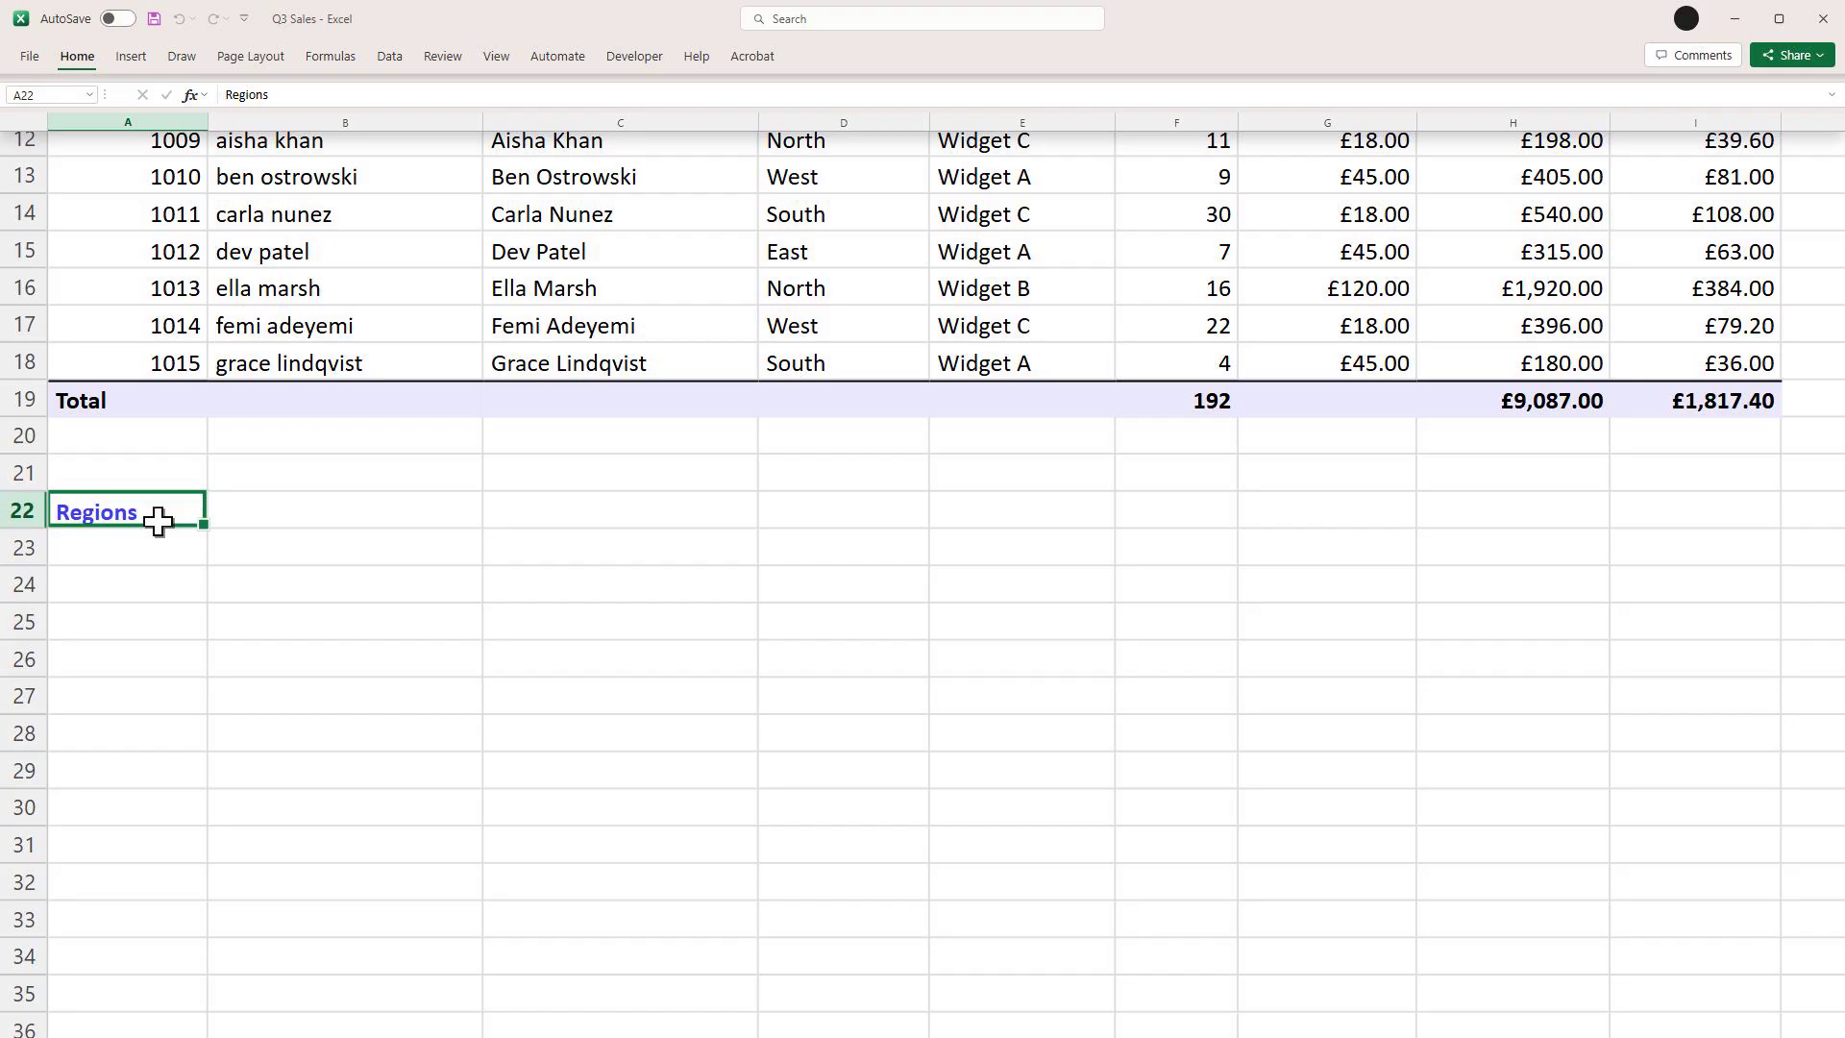
pyautogui.press('Return')
pyautogui.write('=UNIQUE(D4:D18)')
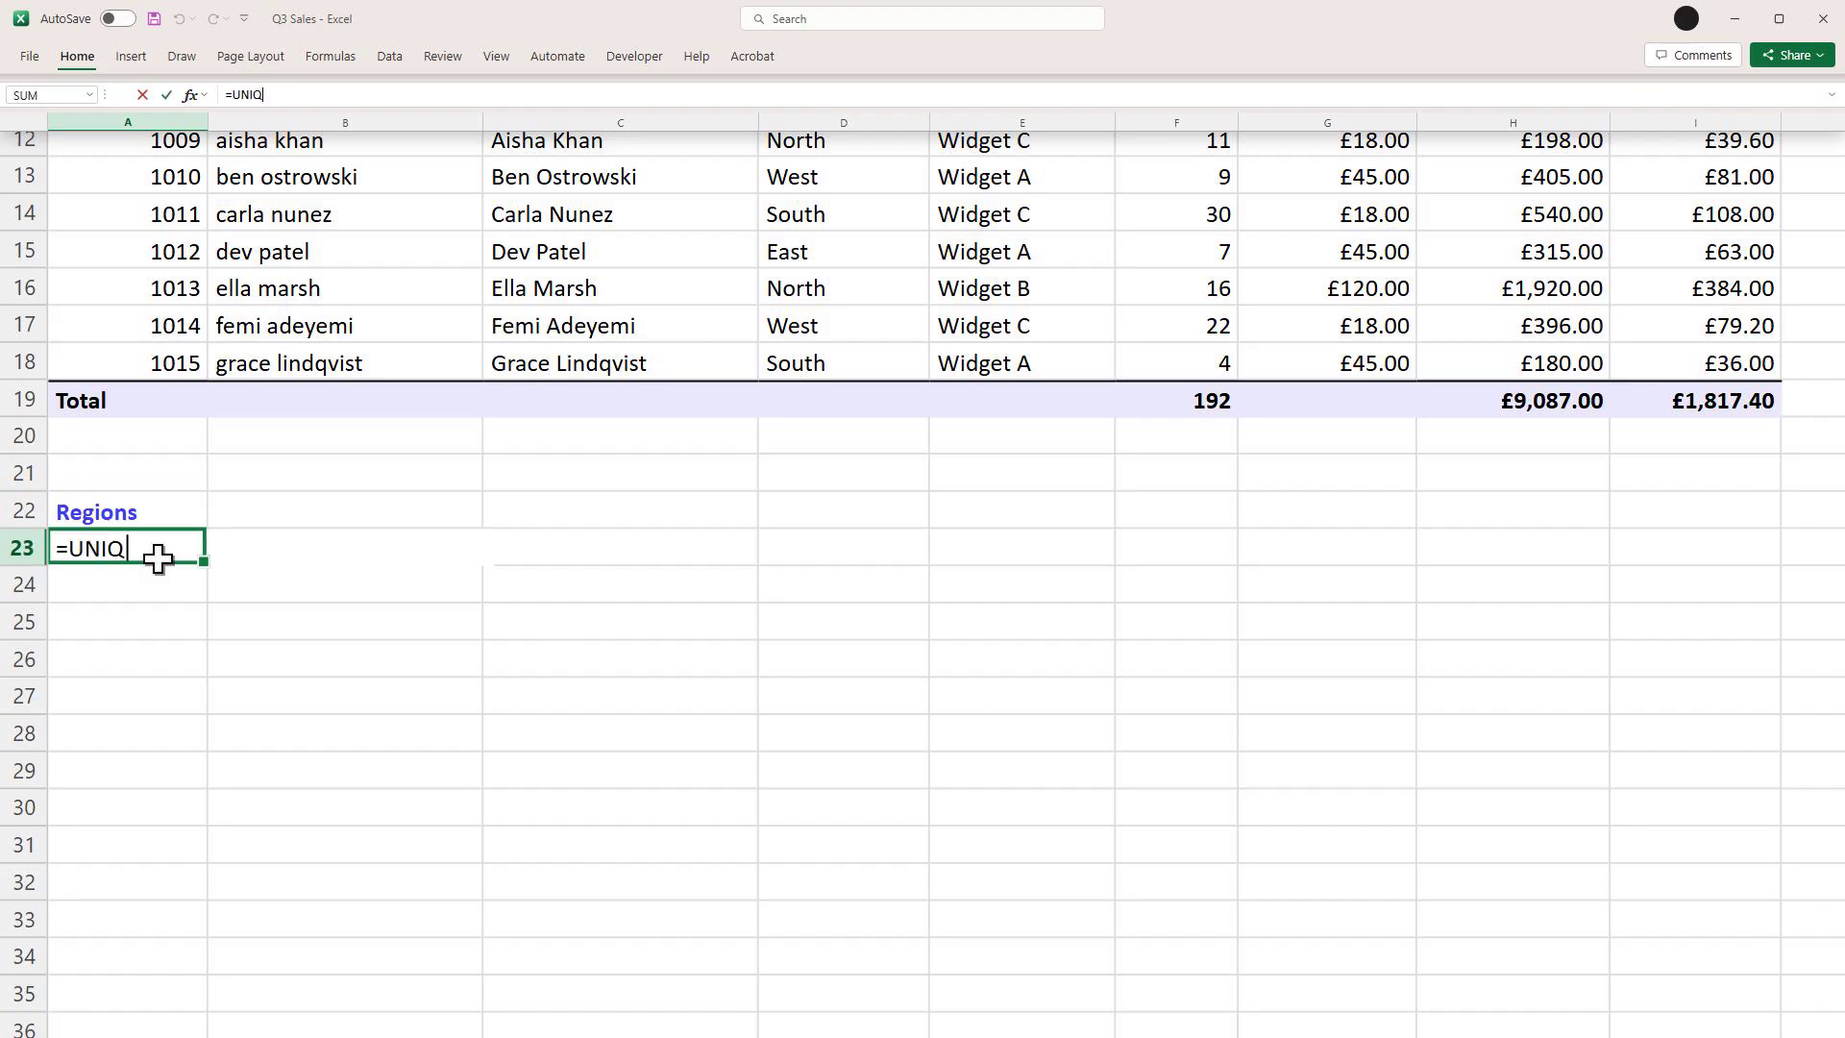
pyautogui.hotkey('ctrl', 'Return')
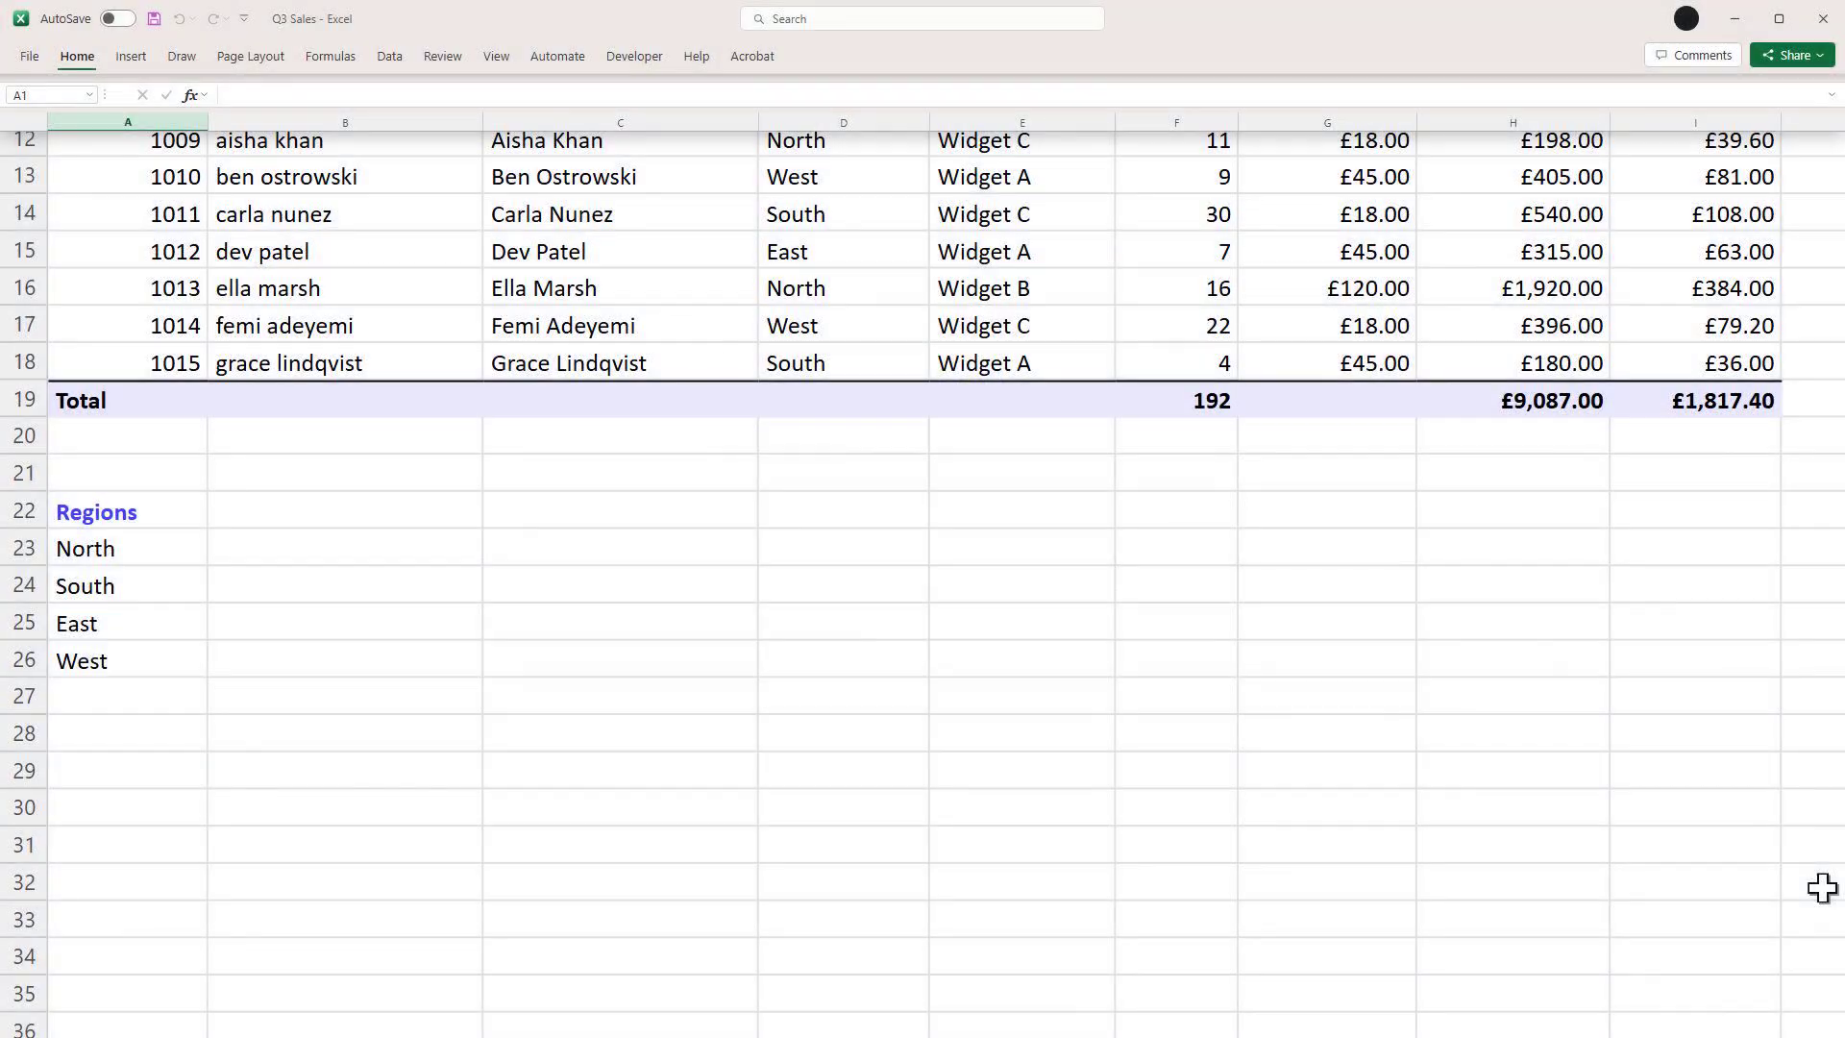
# - Add the heading North orders in C22 and list the matching order IDs in C23 with =FILTER(A4:A18,D4:D18="North")
pyautogui.click(651, 519)
pyautogui.write('North orders')
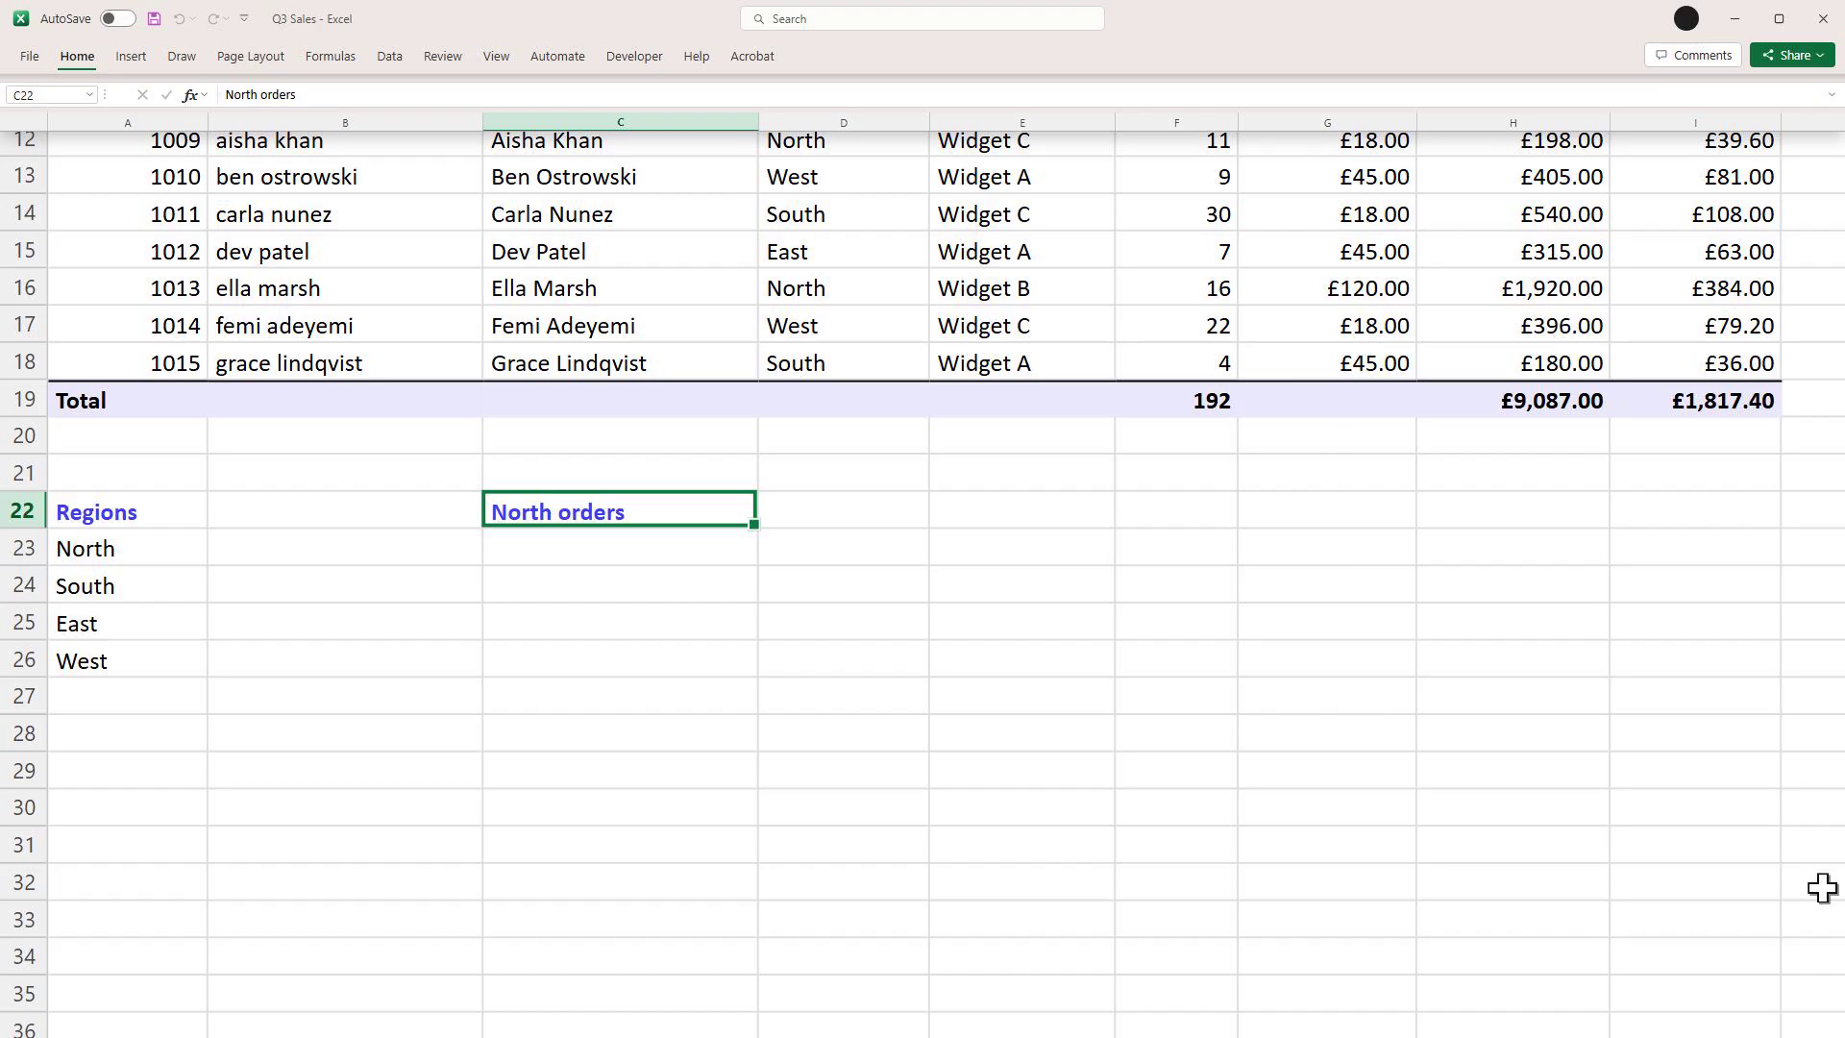
pyautogui.press('Down')
pyautogui.write('=fi')
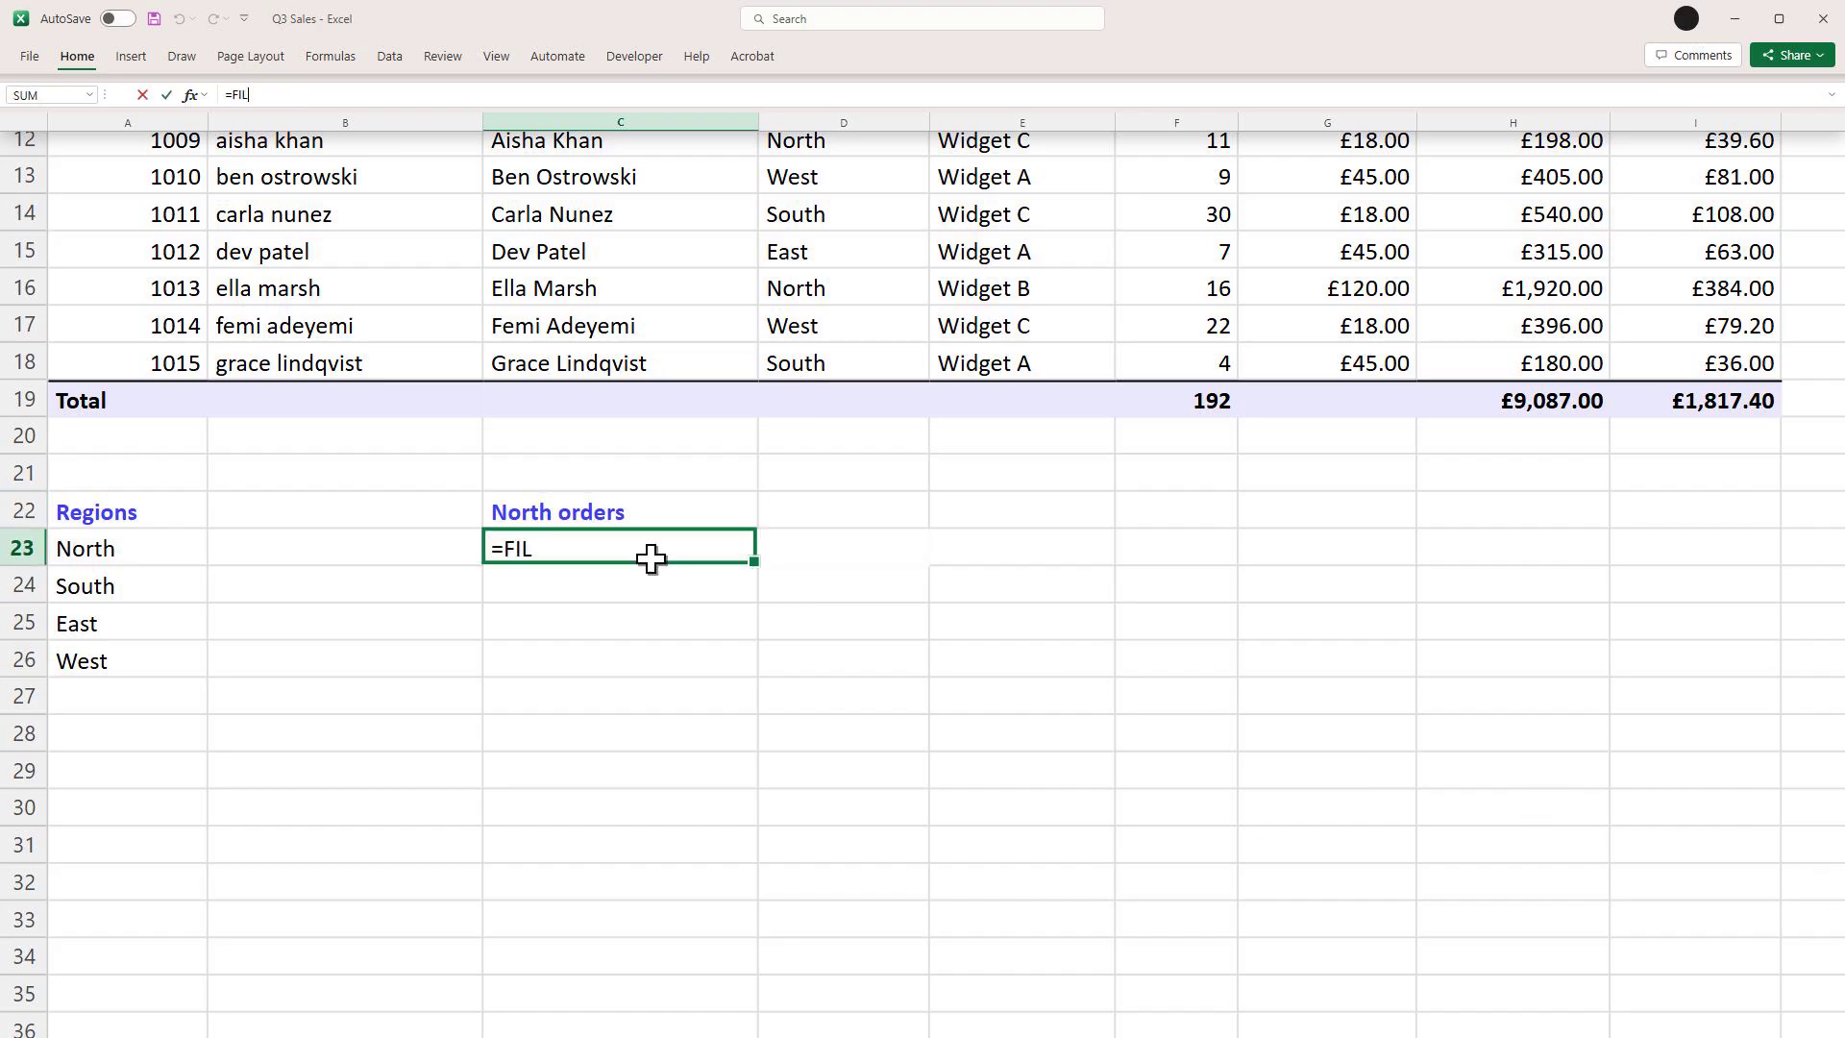
pyautogui.press('Tab')
pyautogui.write('A4:A18,D4:D18="North")')
pyautogui.hotkey('ctrl', 'Return')
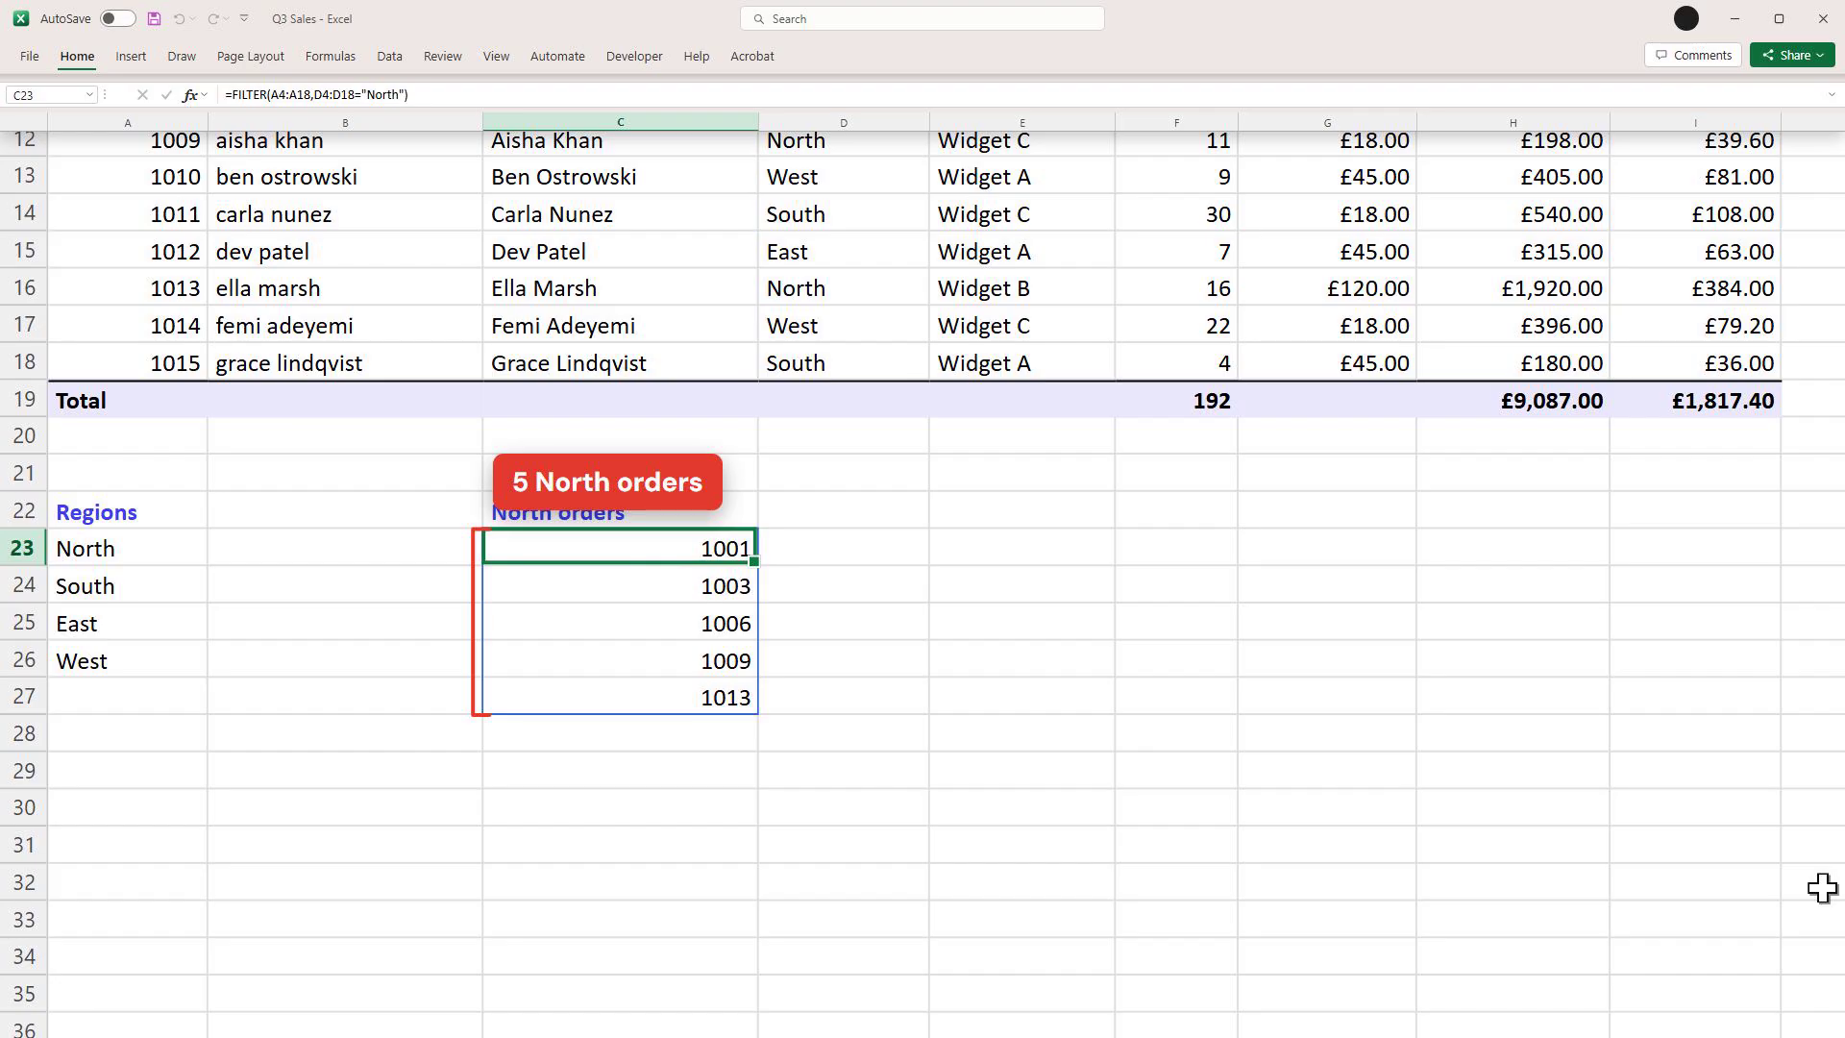
# - Add the heading North rev in E22 and total the North revenue in E23 with =SUM(FILTER(H4:H18,D4:D18="North"))
pyautogui.click(1054, 514)
pyautogui.write('North rev')
pyautogui.click(1054, 552)
pyautogui.write('=SUM(FILTER(H4:H18,D4:D18="North"))')
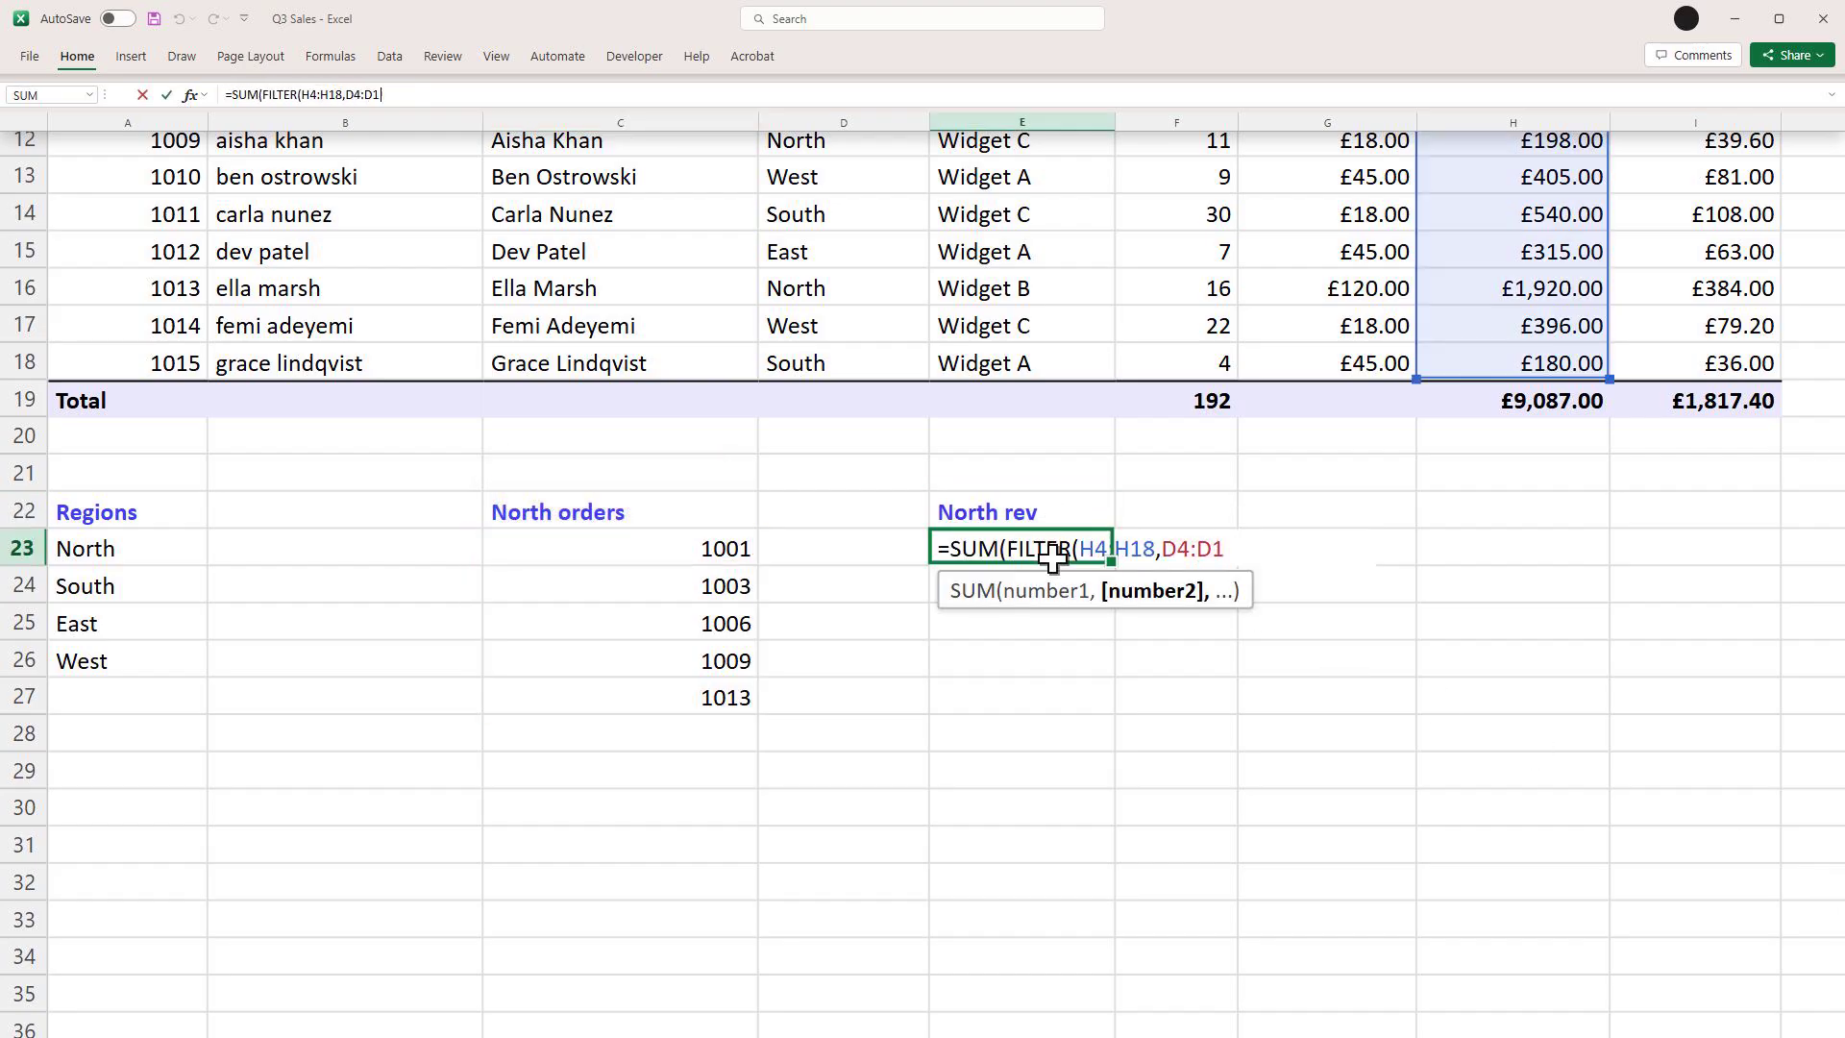
pyautogui.hotkey('ctrl', 'Return')
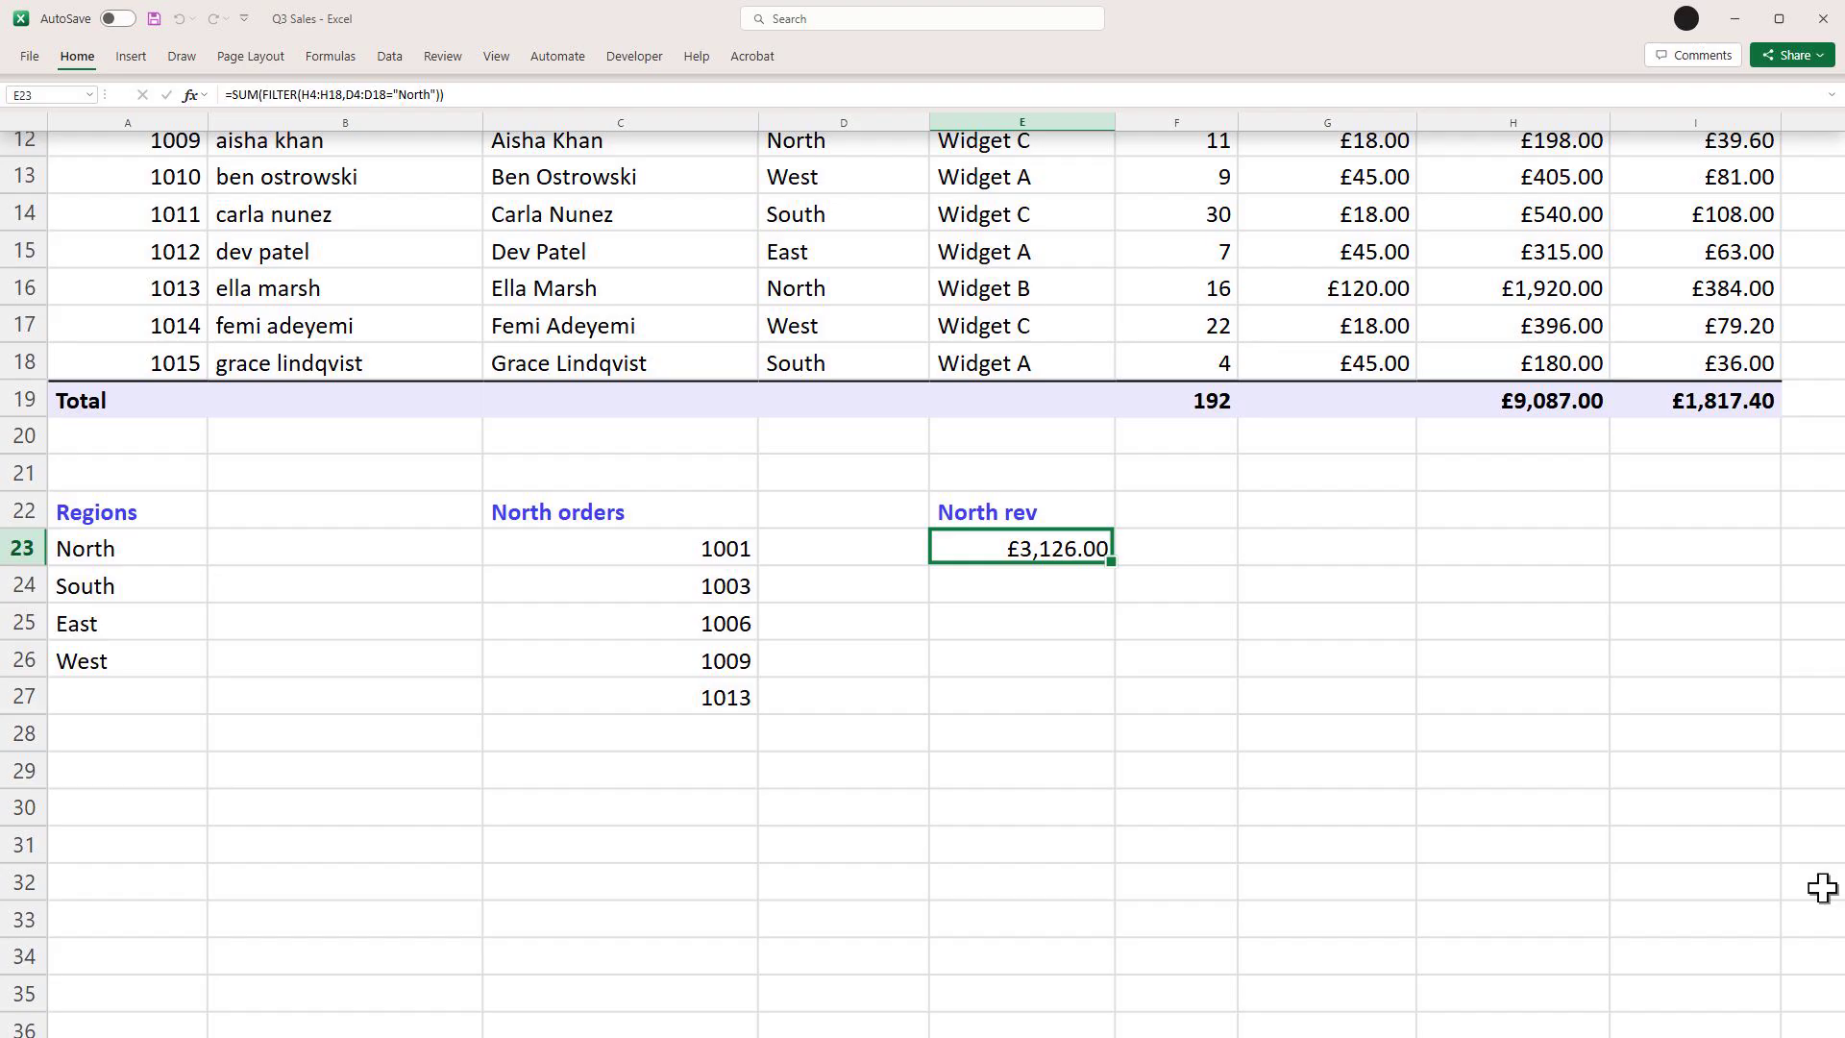
# - Label A20 as North? and test the first two regions with =D4="North" in B20 and =D5="North" in B21
pyautogui.click(151, 439)
pyautogui.write('North?')
pyautogui.click(373, 445)
pyautogui.write('=D4="North"')
pyautogui.hotkey('ctrl', 'Return')
pyautogui.click(375, 473)
pyautogui.write('=D5="North"')
pyautogui.hotkey('ctrl', 'Return')
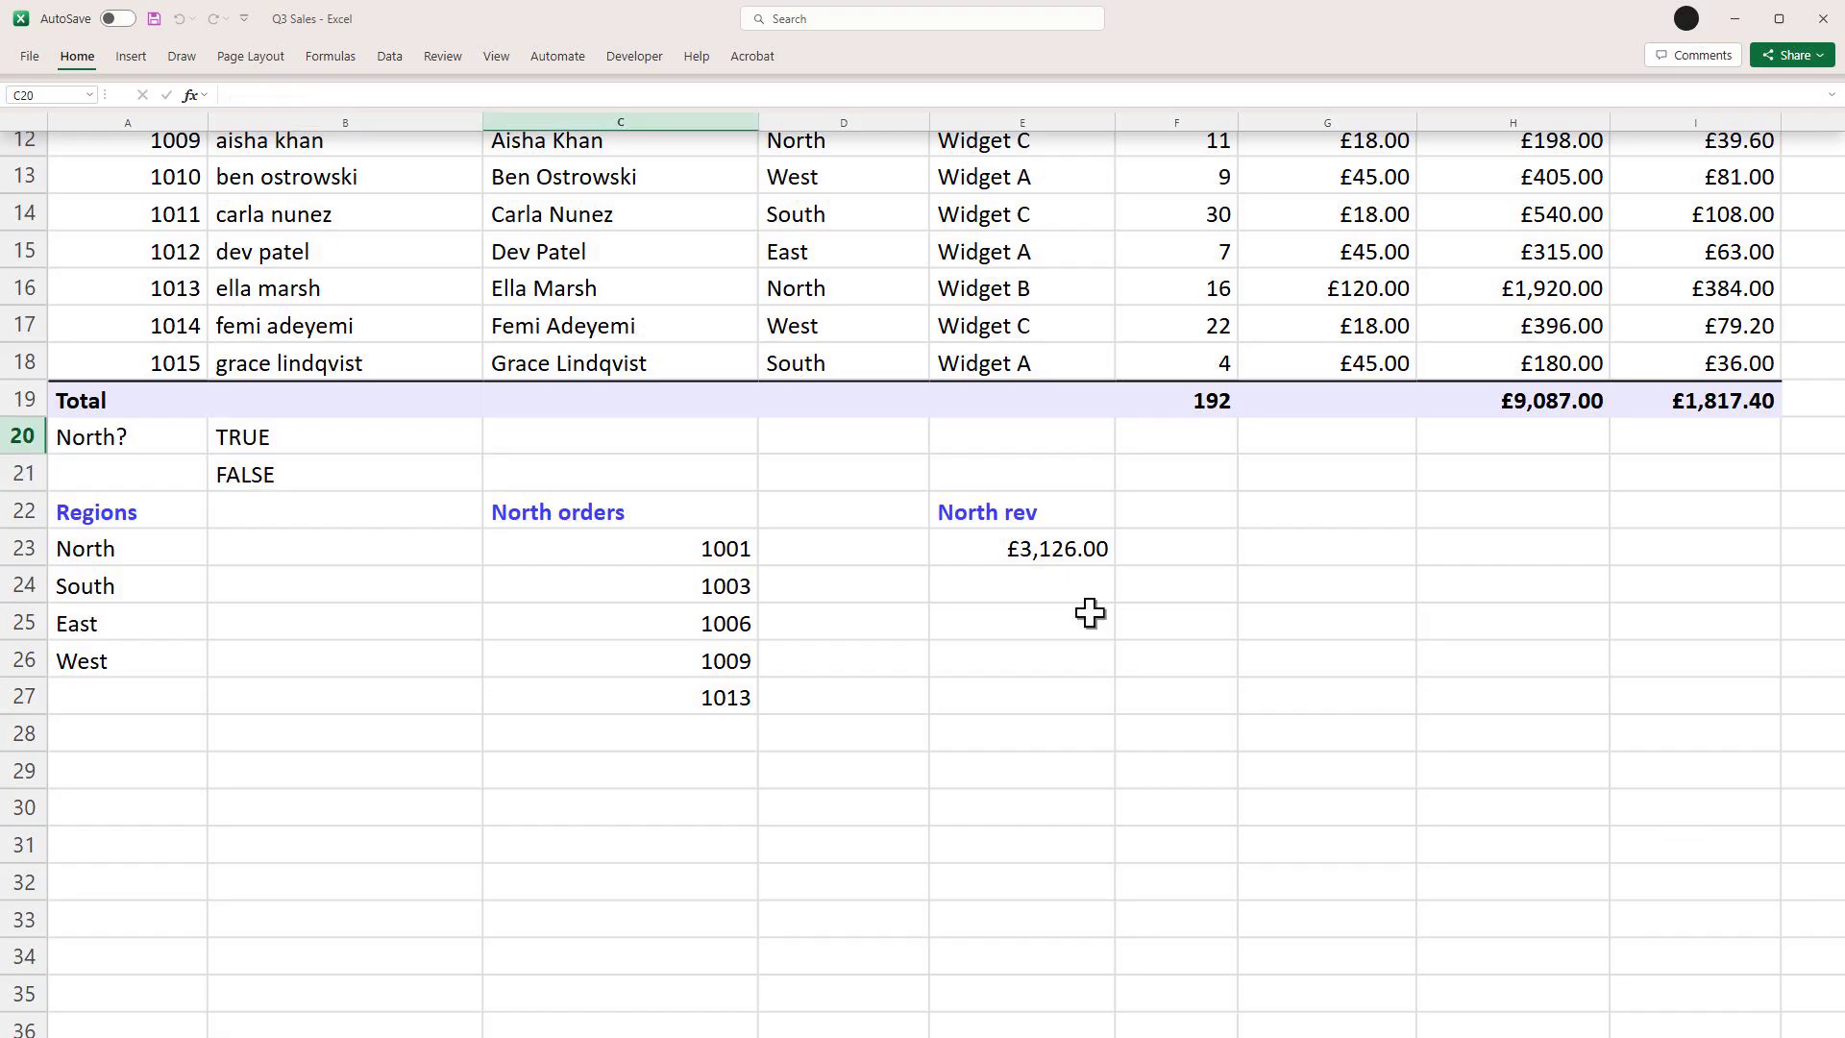
# - Convert the two region tests to numbers with =--(D4="North") in C20 and =--(D5="North") in C21
pyautogui.click(651, 447)
pyautogui.write('=--(D4="North")')
pyautogui.hotkey('ctrl', 'Return')
pyautogui.click(651, 477)
pyautogui.write('=--(D5="North")')
pyautogui.hotkey('ctrl', 'Return')
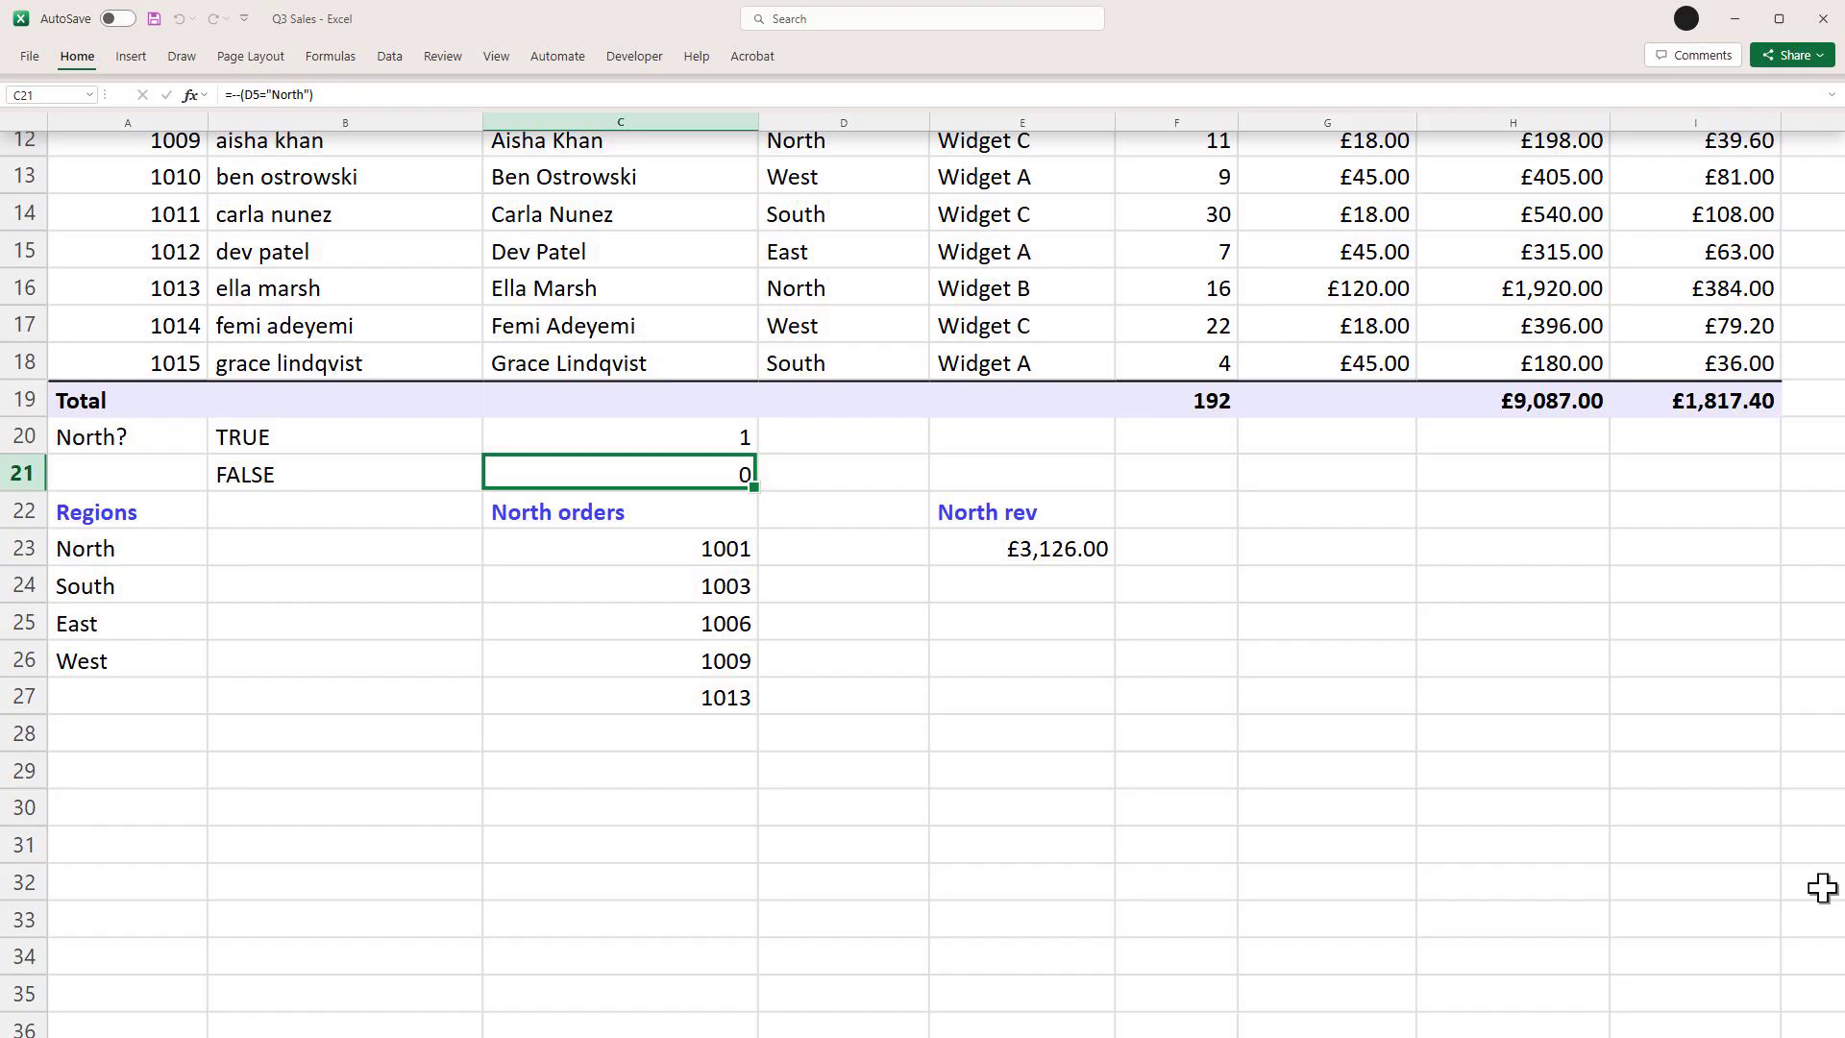
# - Add the heading 10+ units in G22 and enter =SUMPRODUCT(--(D4:D18="North"),--(F4:F18>10)) in G23
pyautogui.click(1355, 519)
pyautogui.write('10+ units')
pyautogui.press('Return')
pyautogui.write('=SUMPRODUCT(--(D4:D18="North"),--(F4:F18>10))')
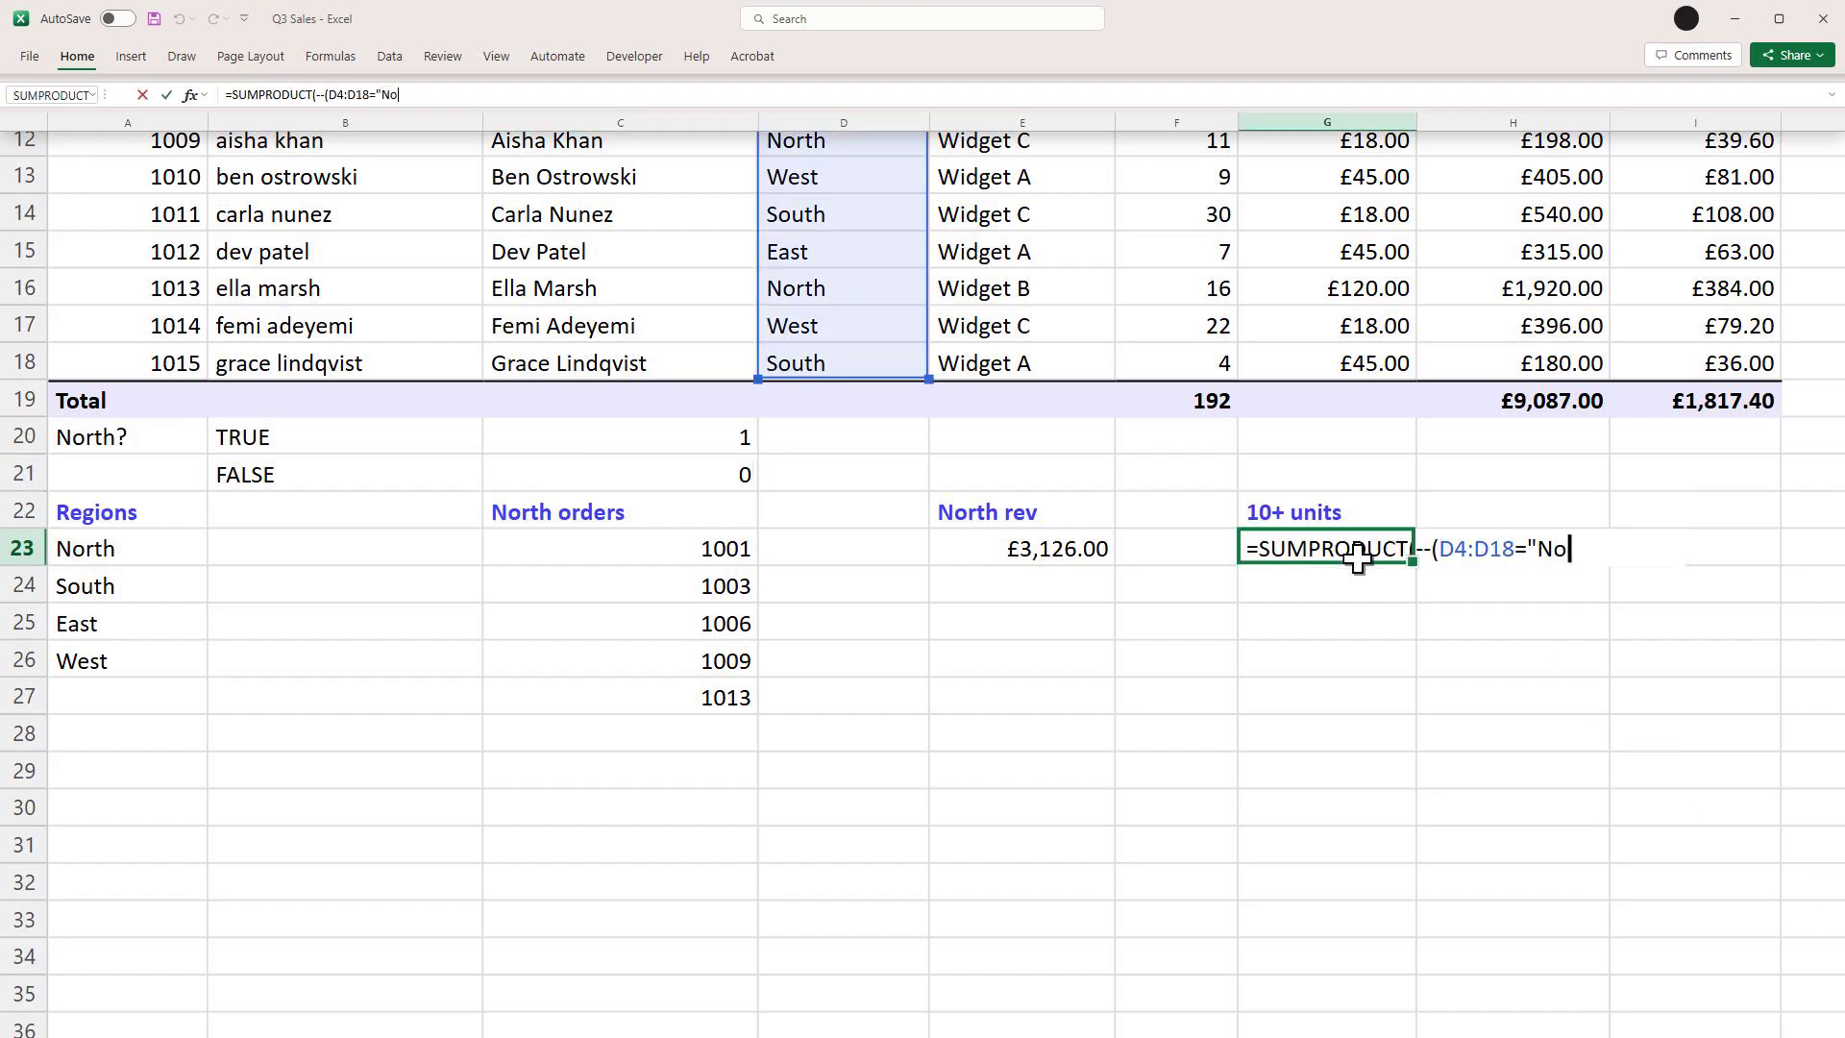
pyautogui.press('Return')
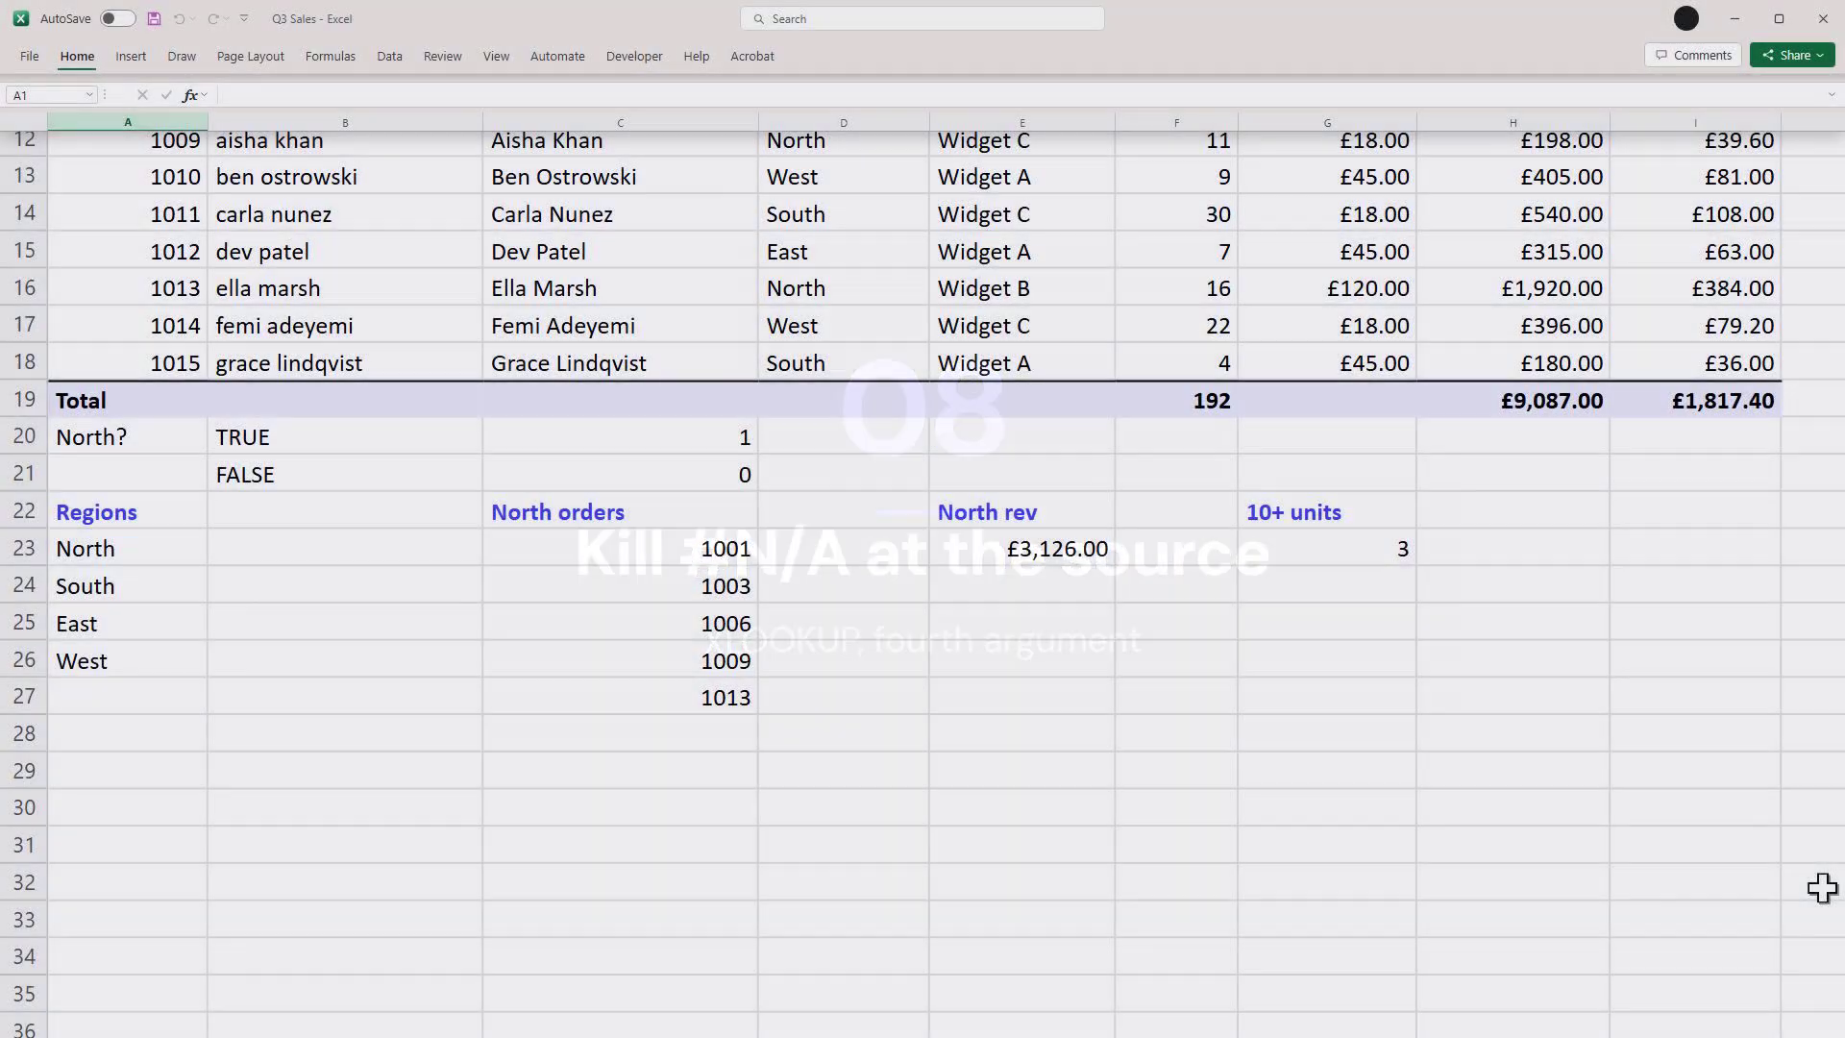
# - Add the heading Widget D? in H22 and enter =XLOOKUP("Widget D",E4:E18,H4:H18,"Not sold") in H23
pyautogui.click(1538, 512)
pyautogui.write('Widget D?')
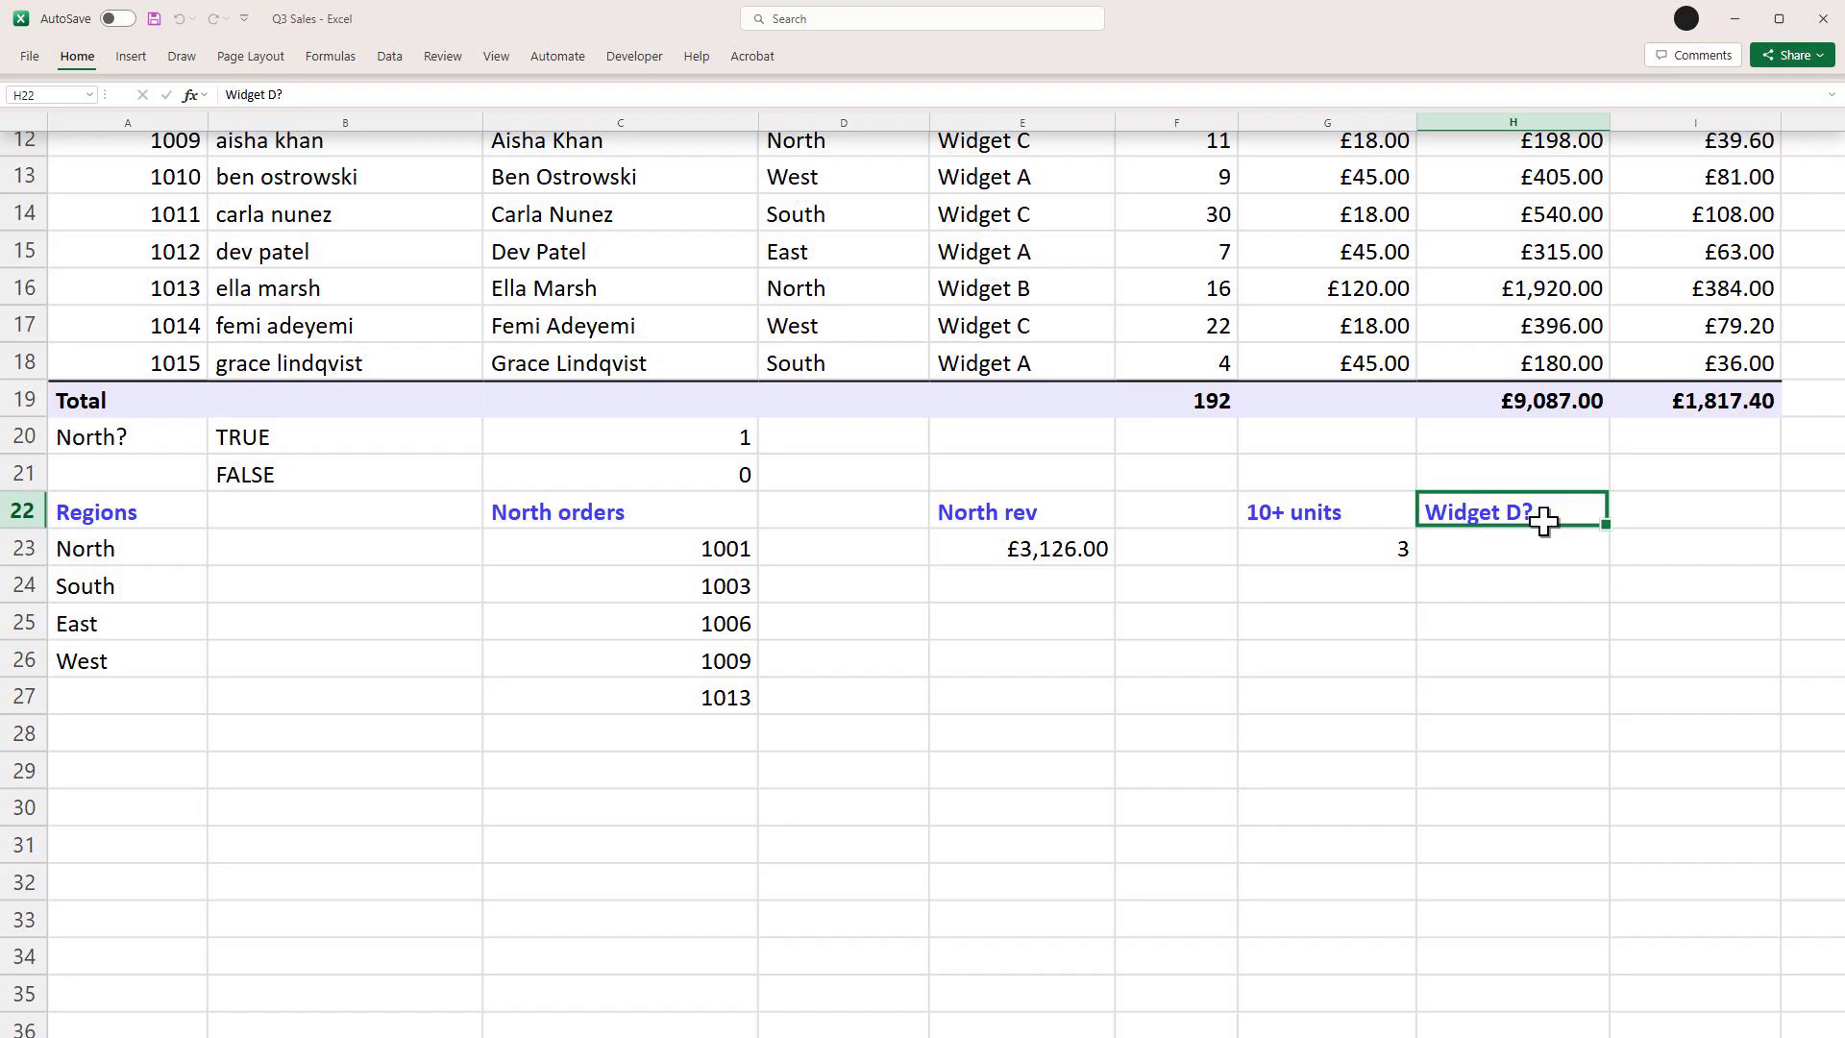
pyautogui.click(1544, 557)
pyautogui.write('=XLOOKUP("Widget D",E4:E18,H4:H')
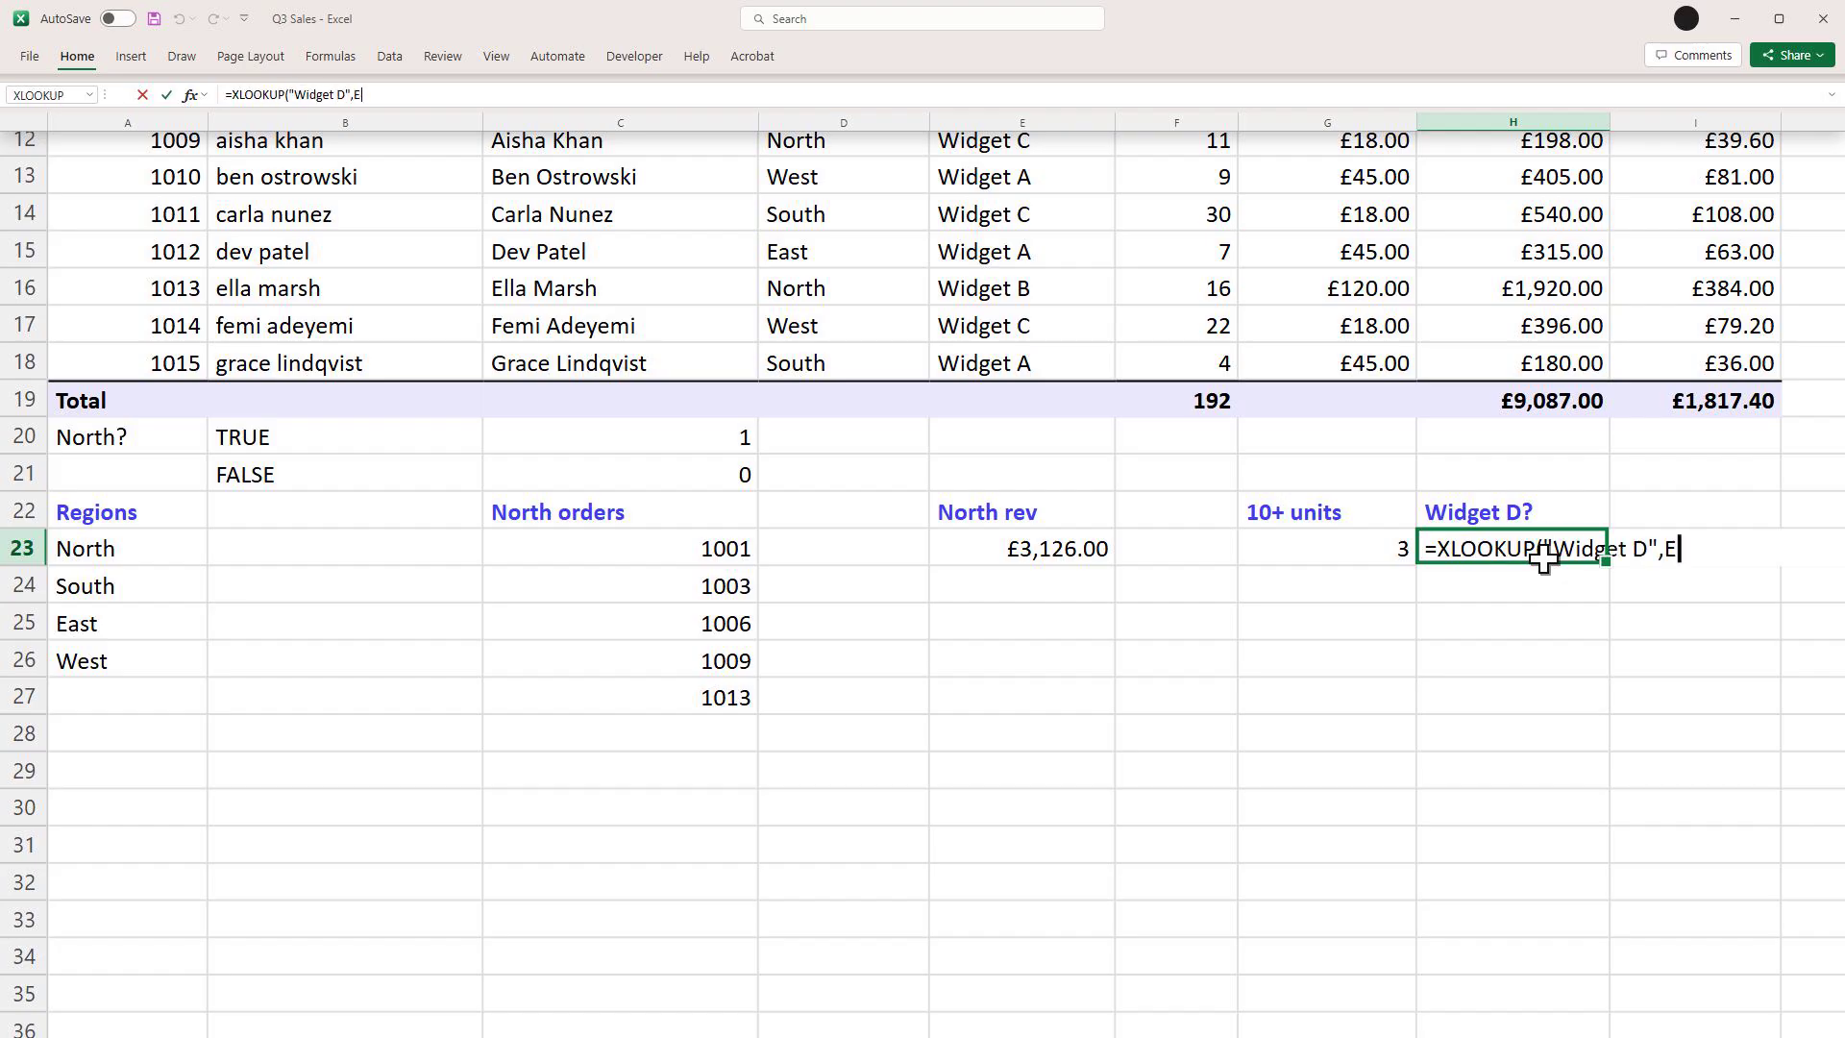
pyautogui.write('18,"Not sold")')
pyautogui.hotkey('ctrl', 'Return')
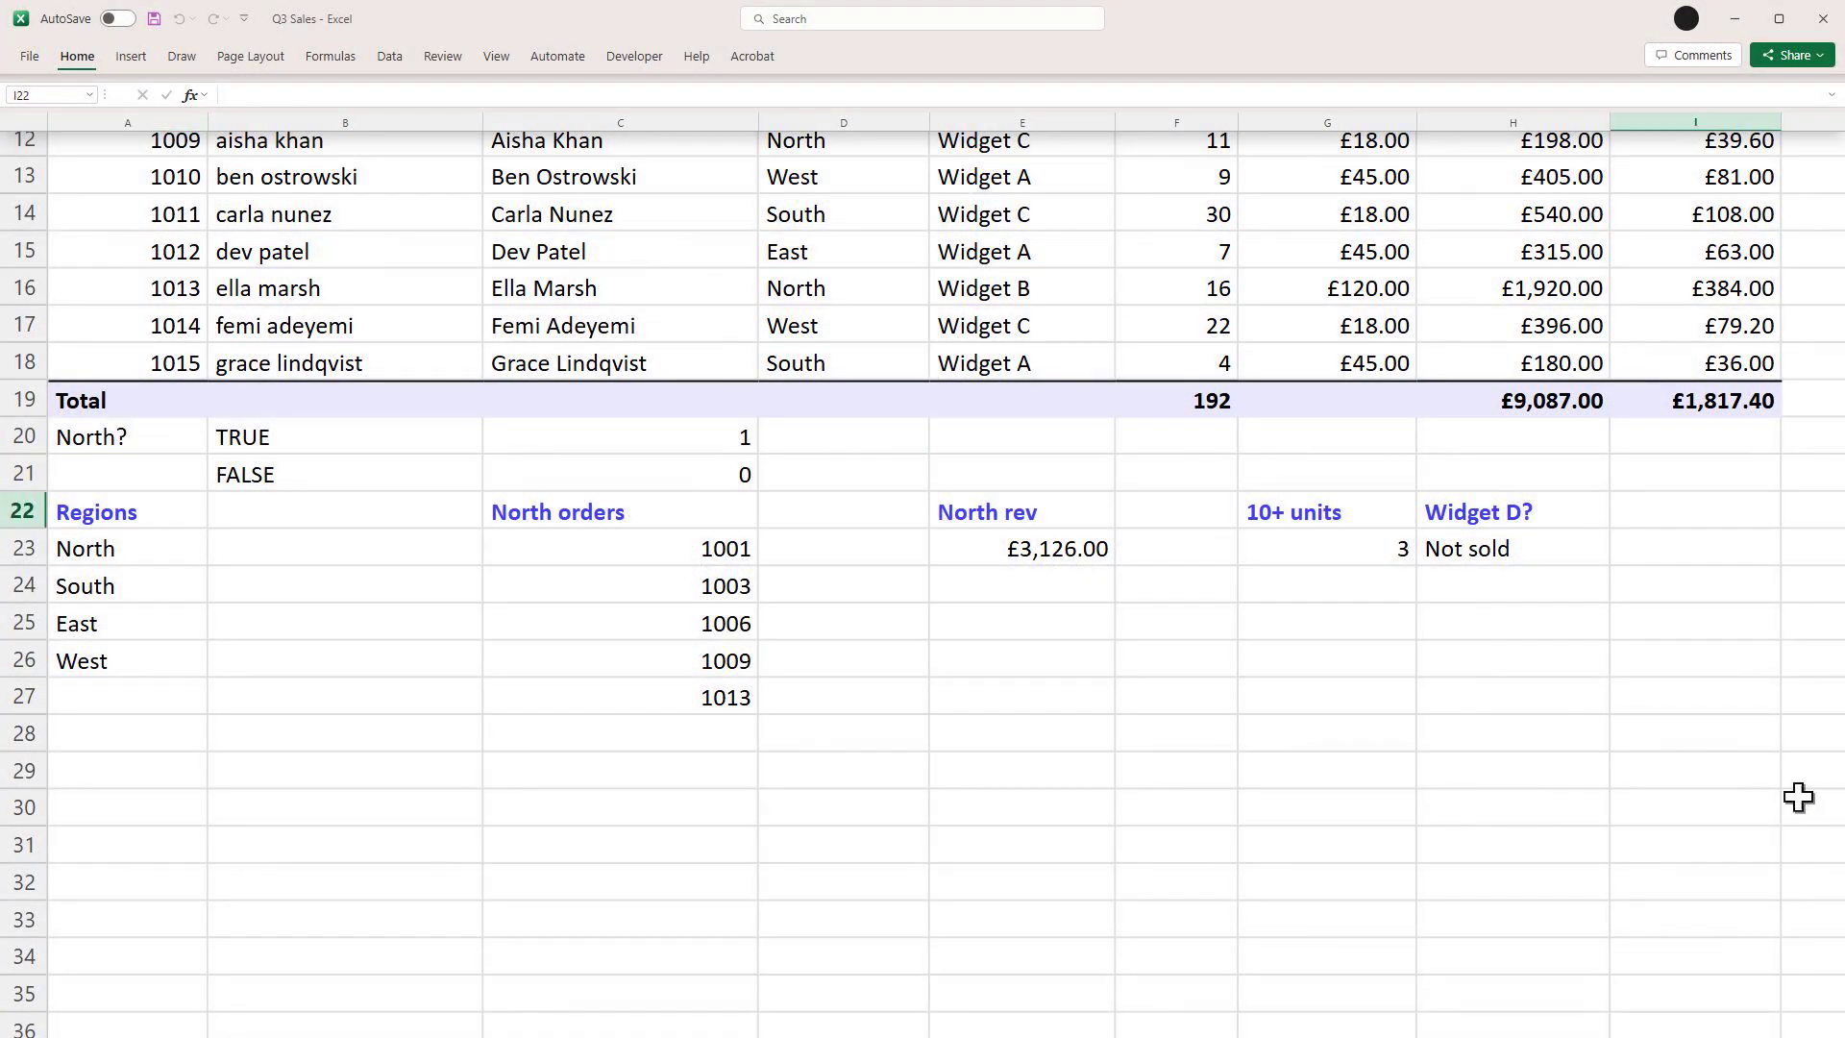
# - Add the heading Above avg in I22 and enter =LET(rev,H4:H18,avg,AVERAGE(rev),SUM(--(rev>avg))) in I23
pyautogui.click(1727, 519)
pyautogui.write('Above avg')
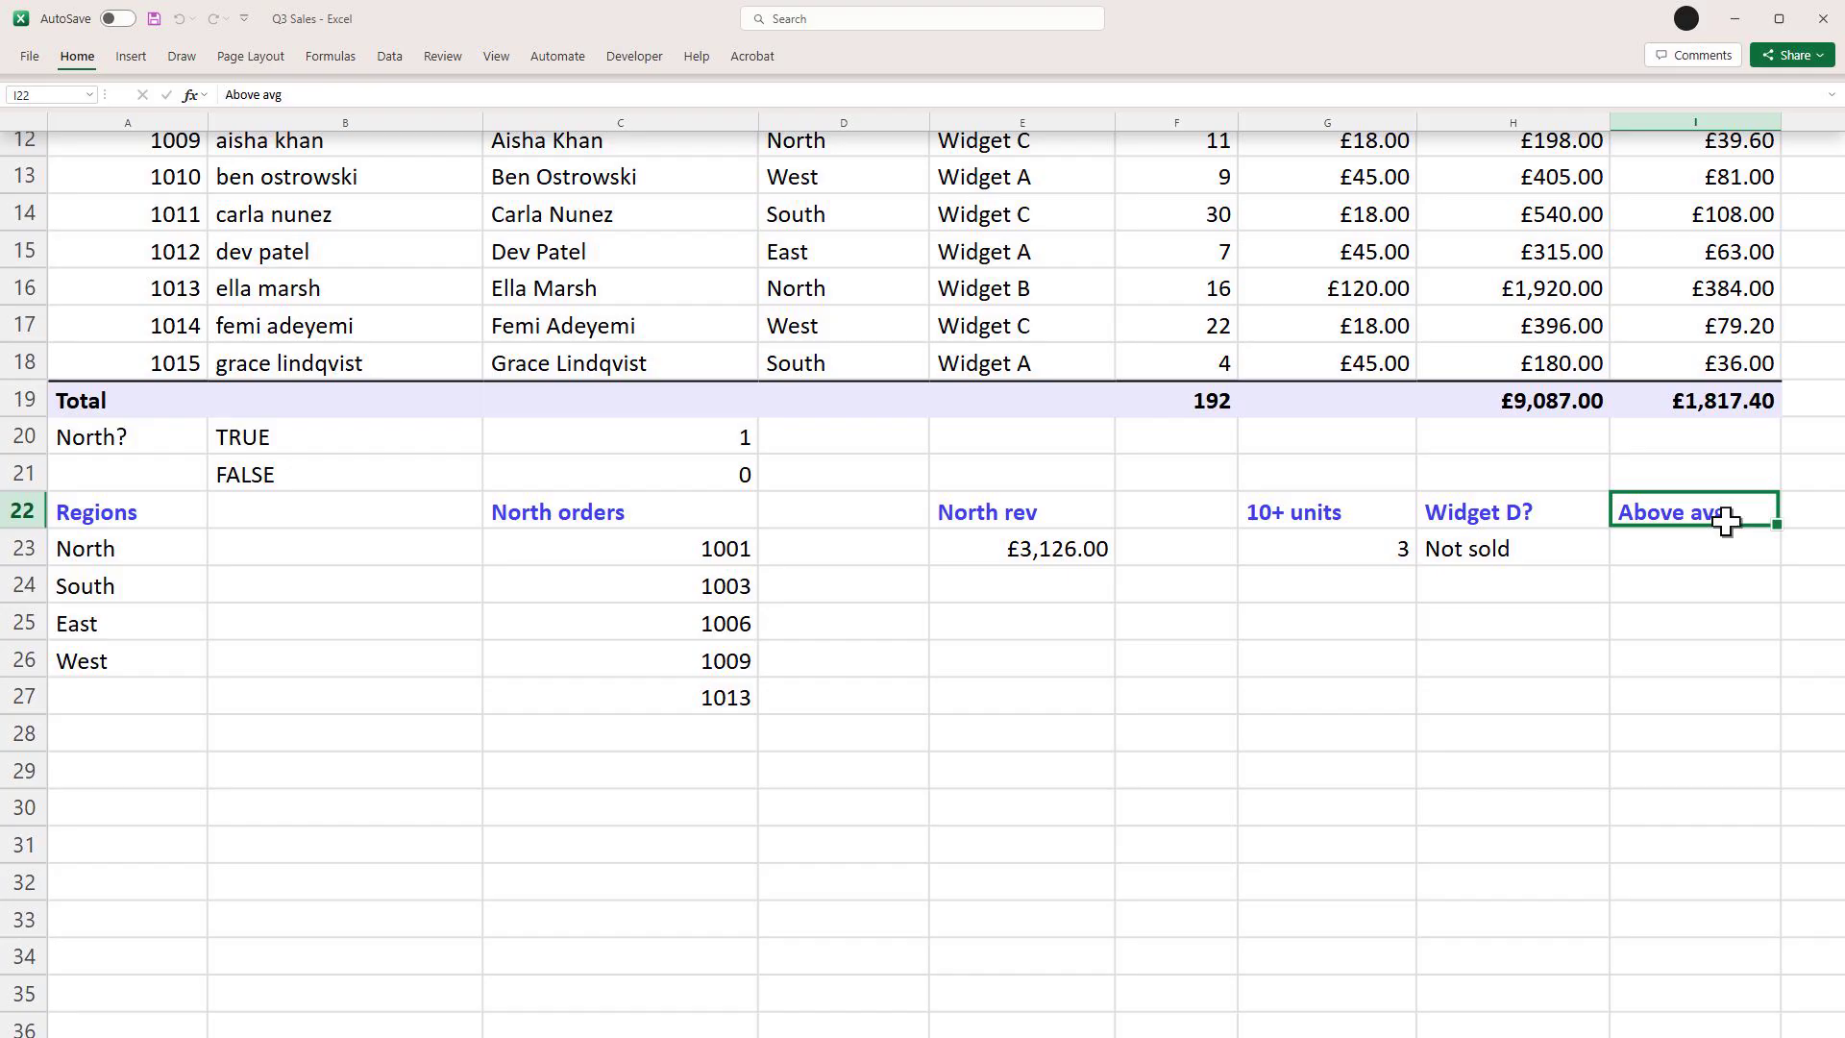
pyautogui.press('Return')
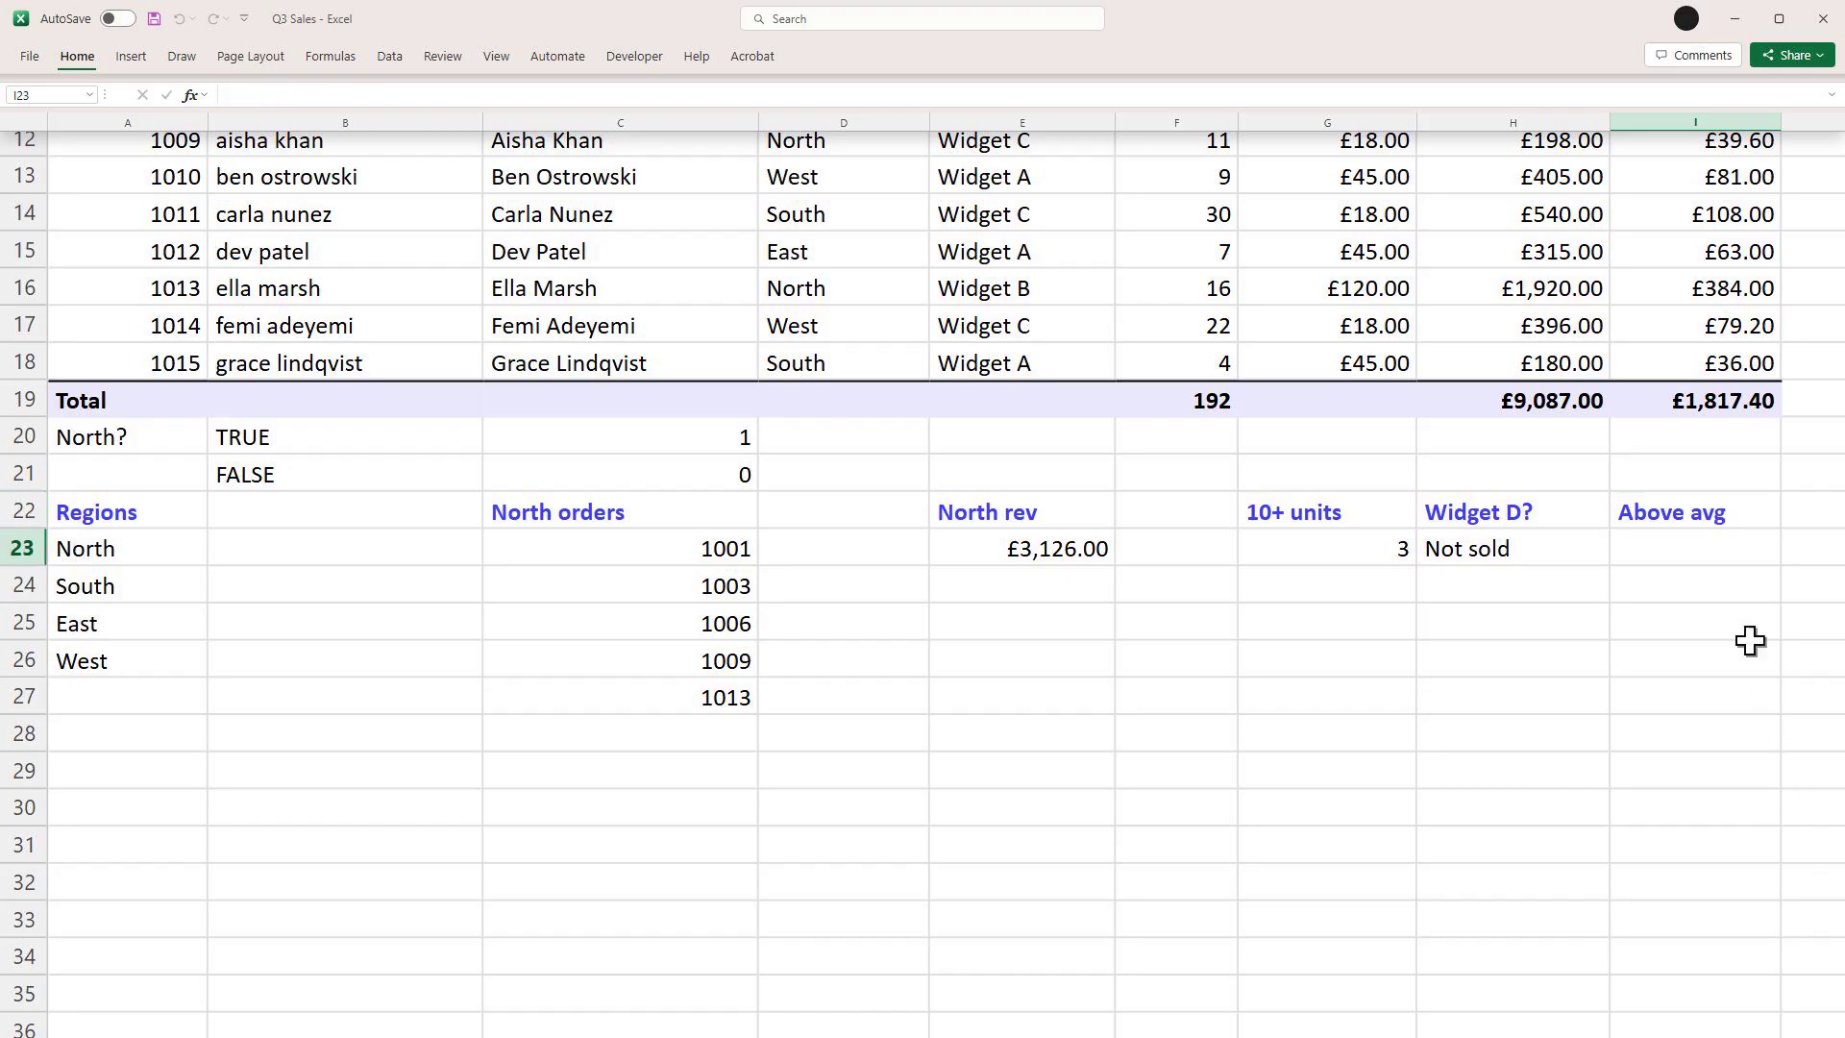
pyautogui.write('=LET(rev,H4:H18,avg,AVERAGE(rev),SUM(--(rev>avg)))')
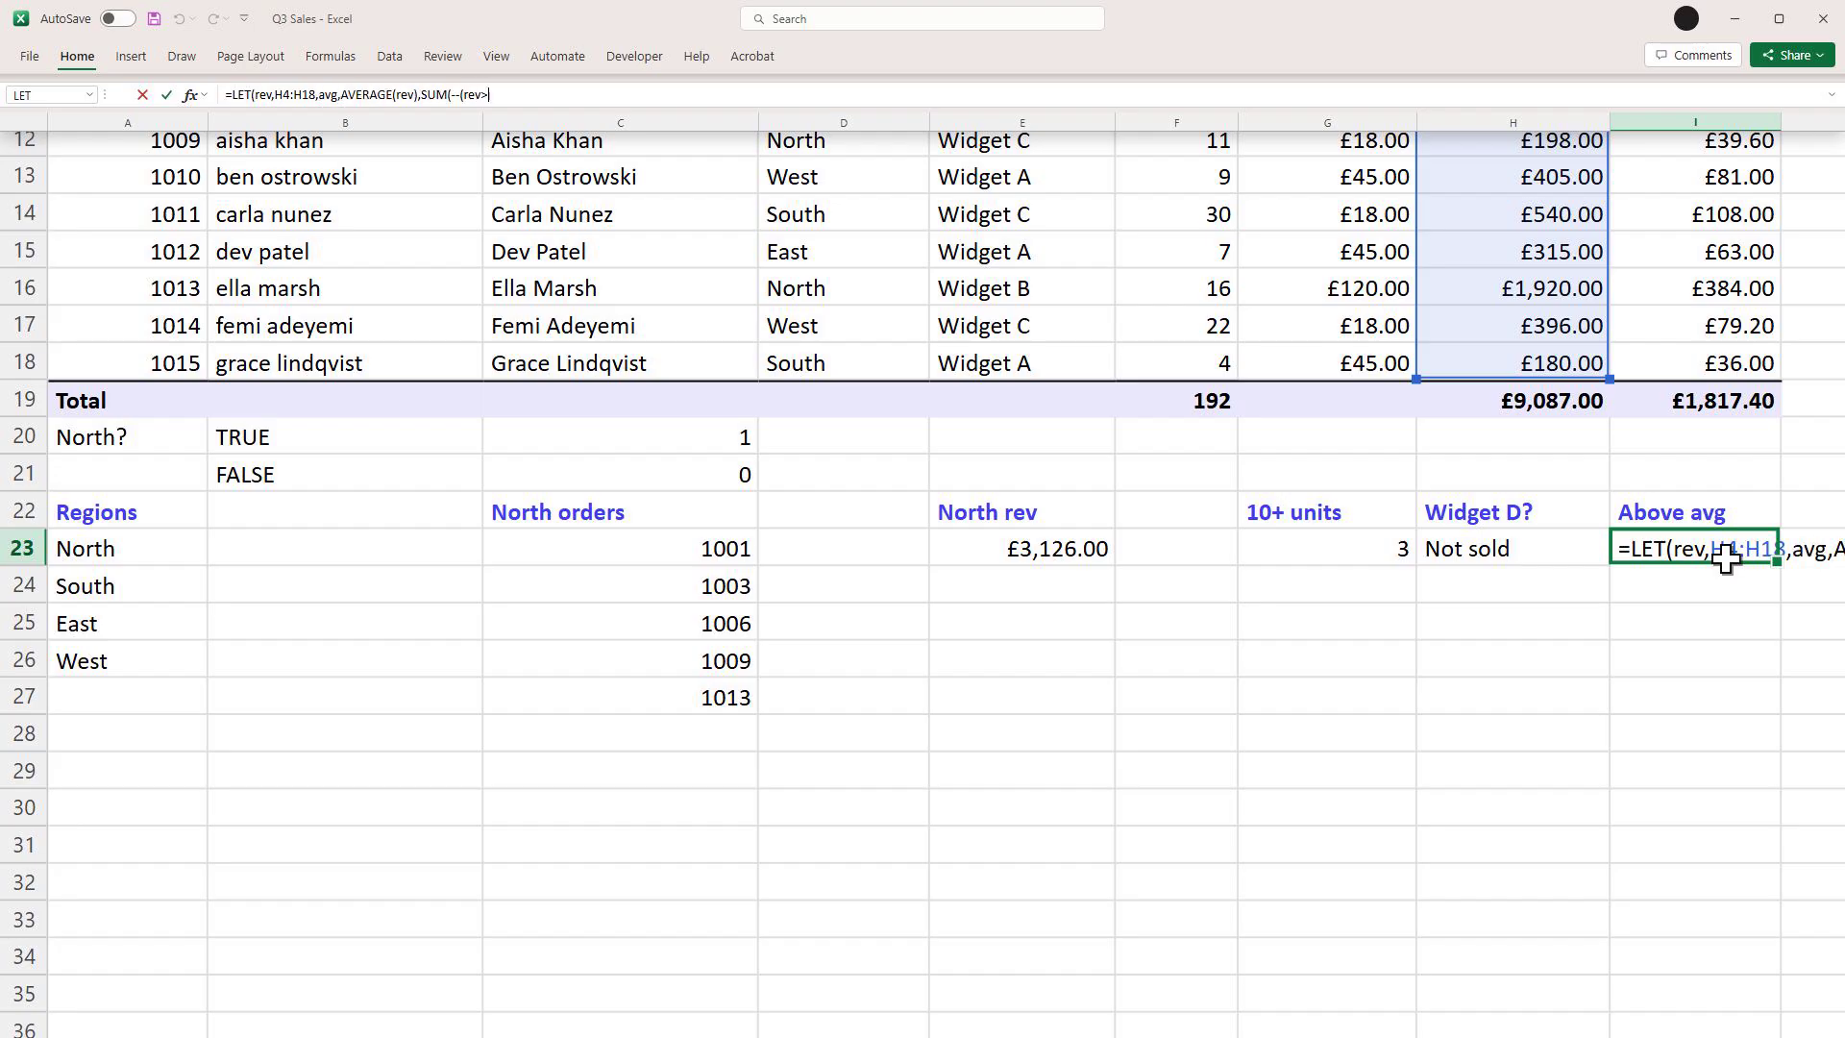
pyautogui.hotkey('ctrl', 'Return')
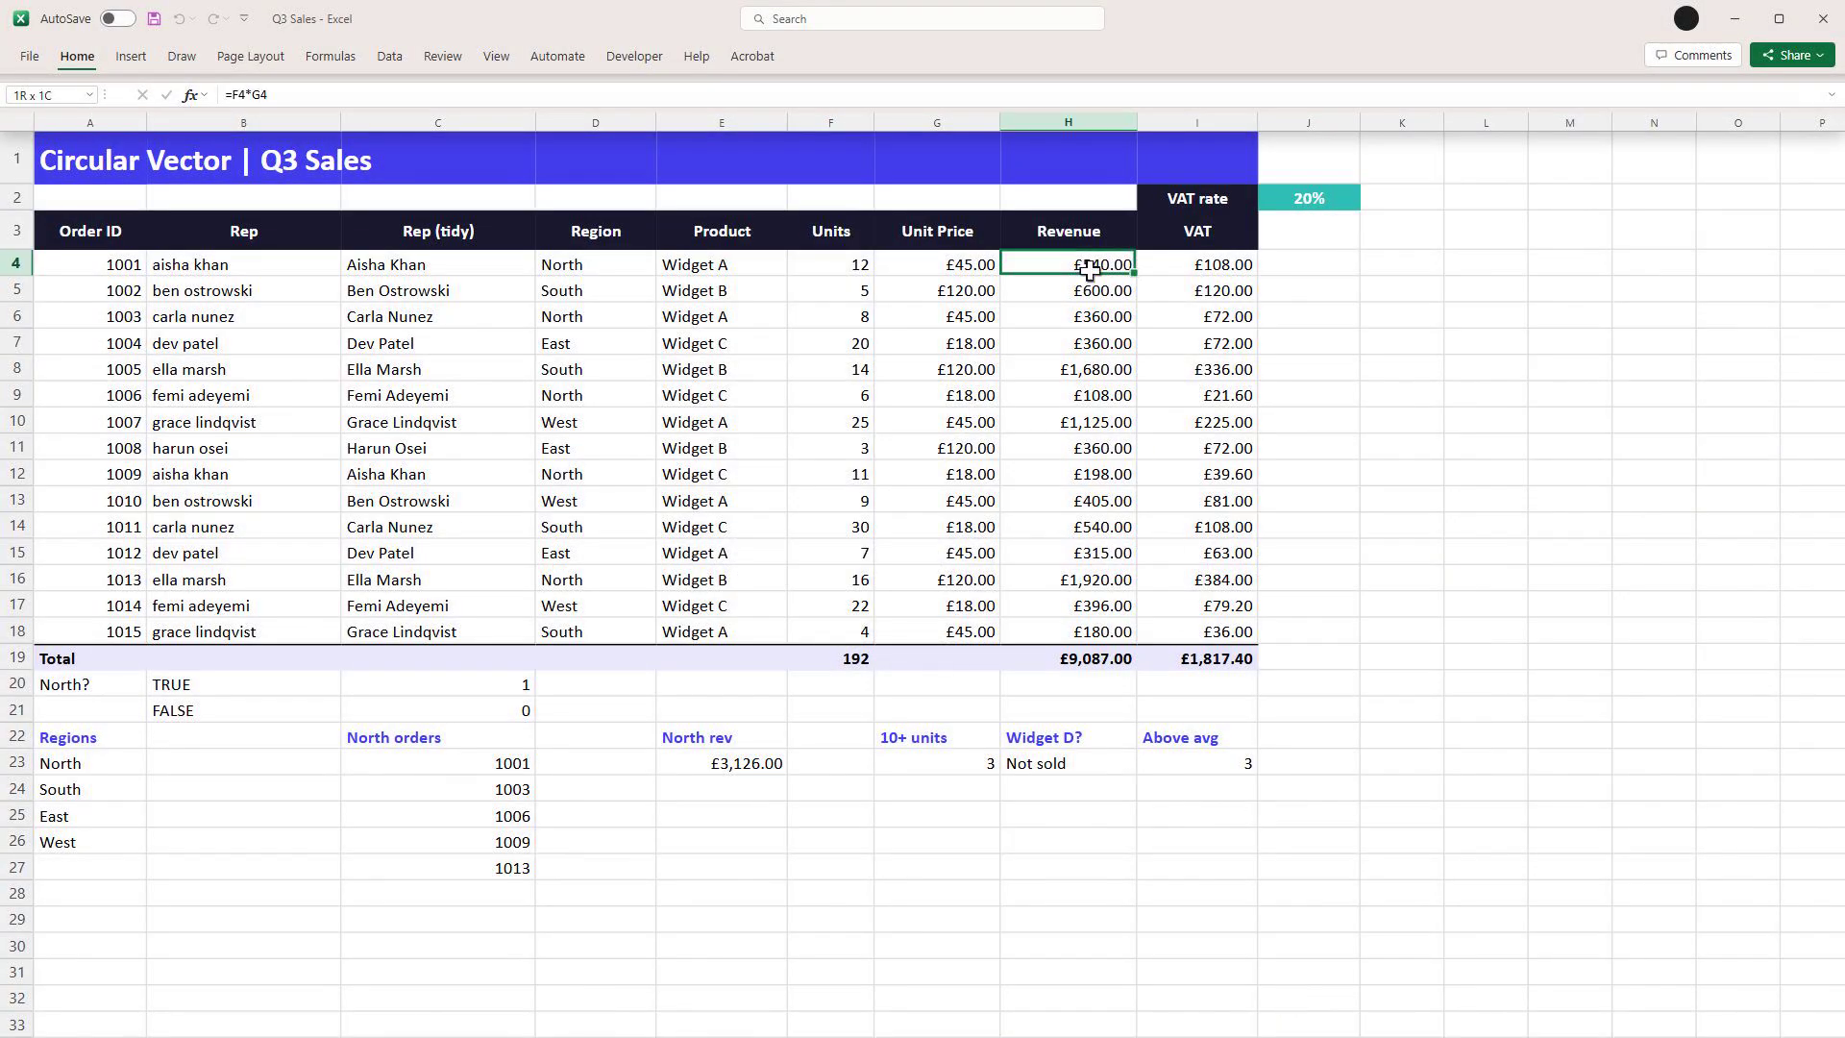
# - Select the Revenue values in H4:H18 and open the Conditional Formatting options
pyautogui.moveTo(1091, 272); pyautogui.dragTo(1091, 629)
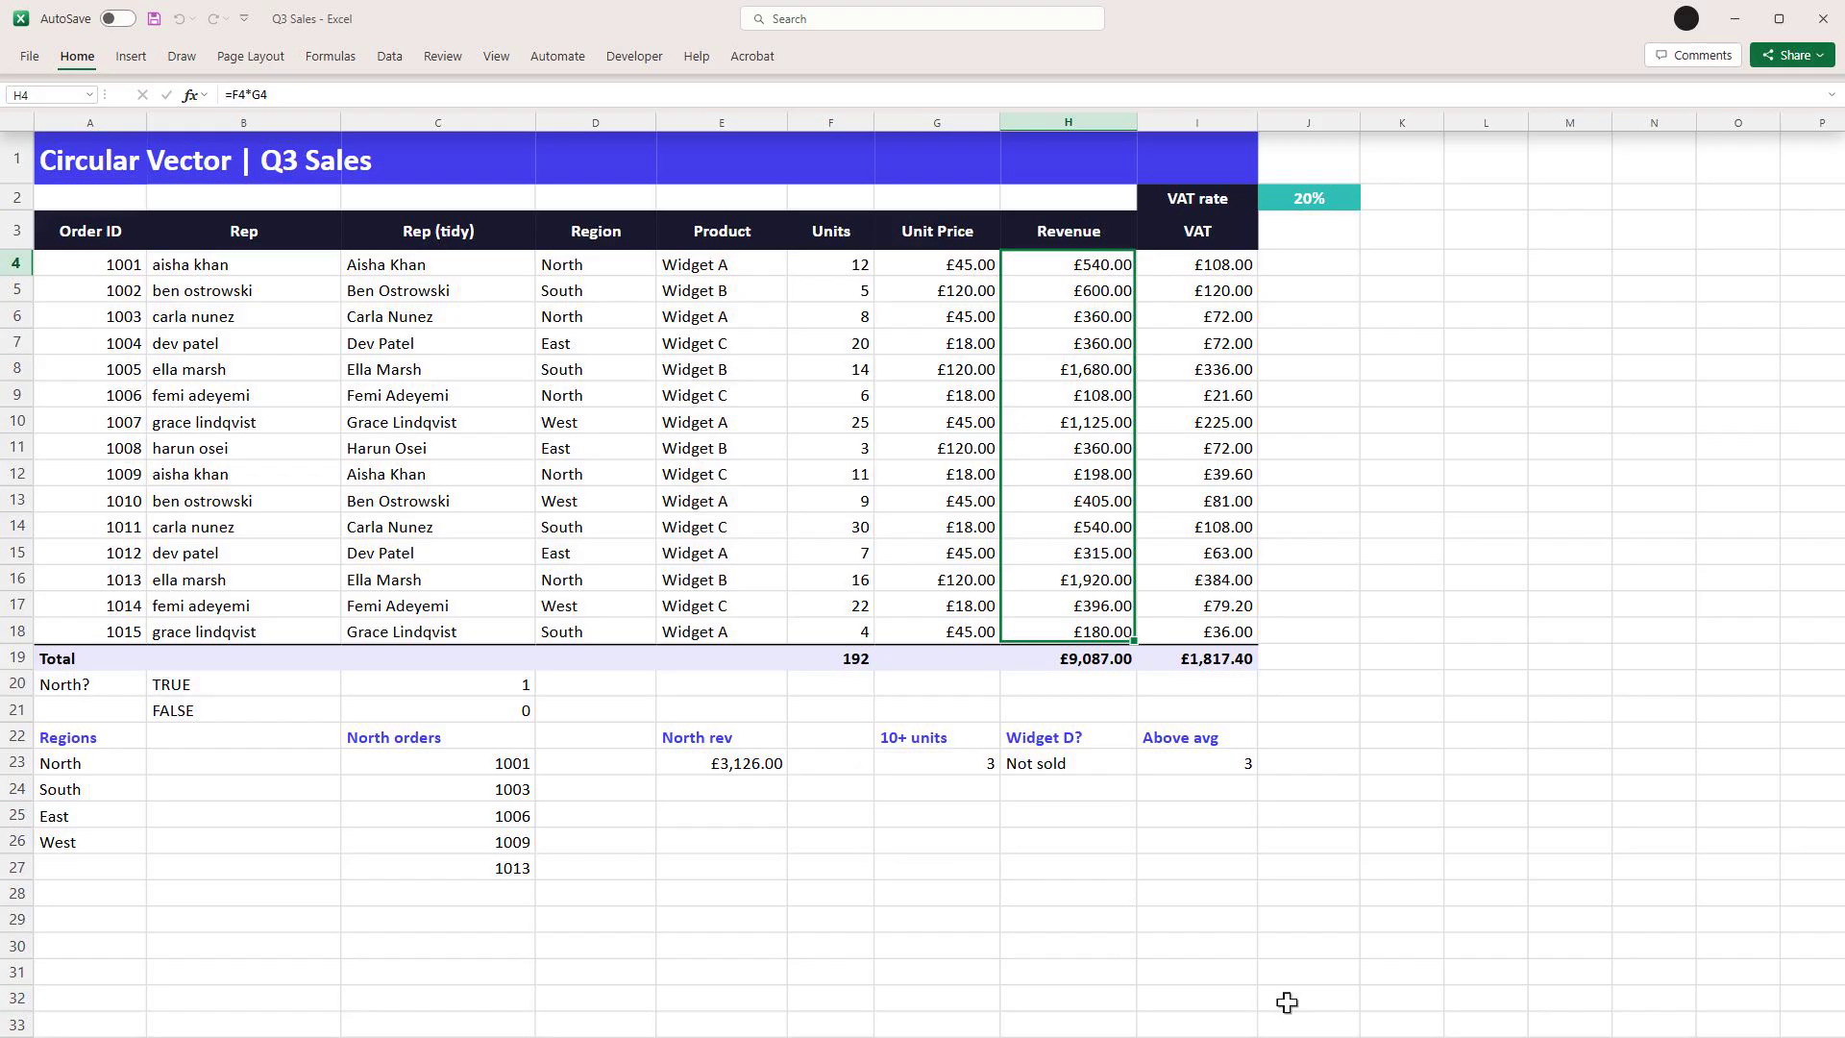
pyautogui.hotkey('alt', 'h')
pyautogui.press('l')
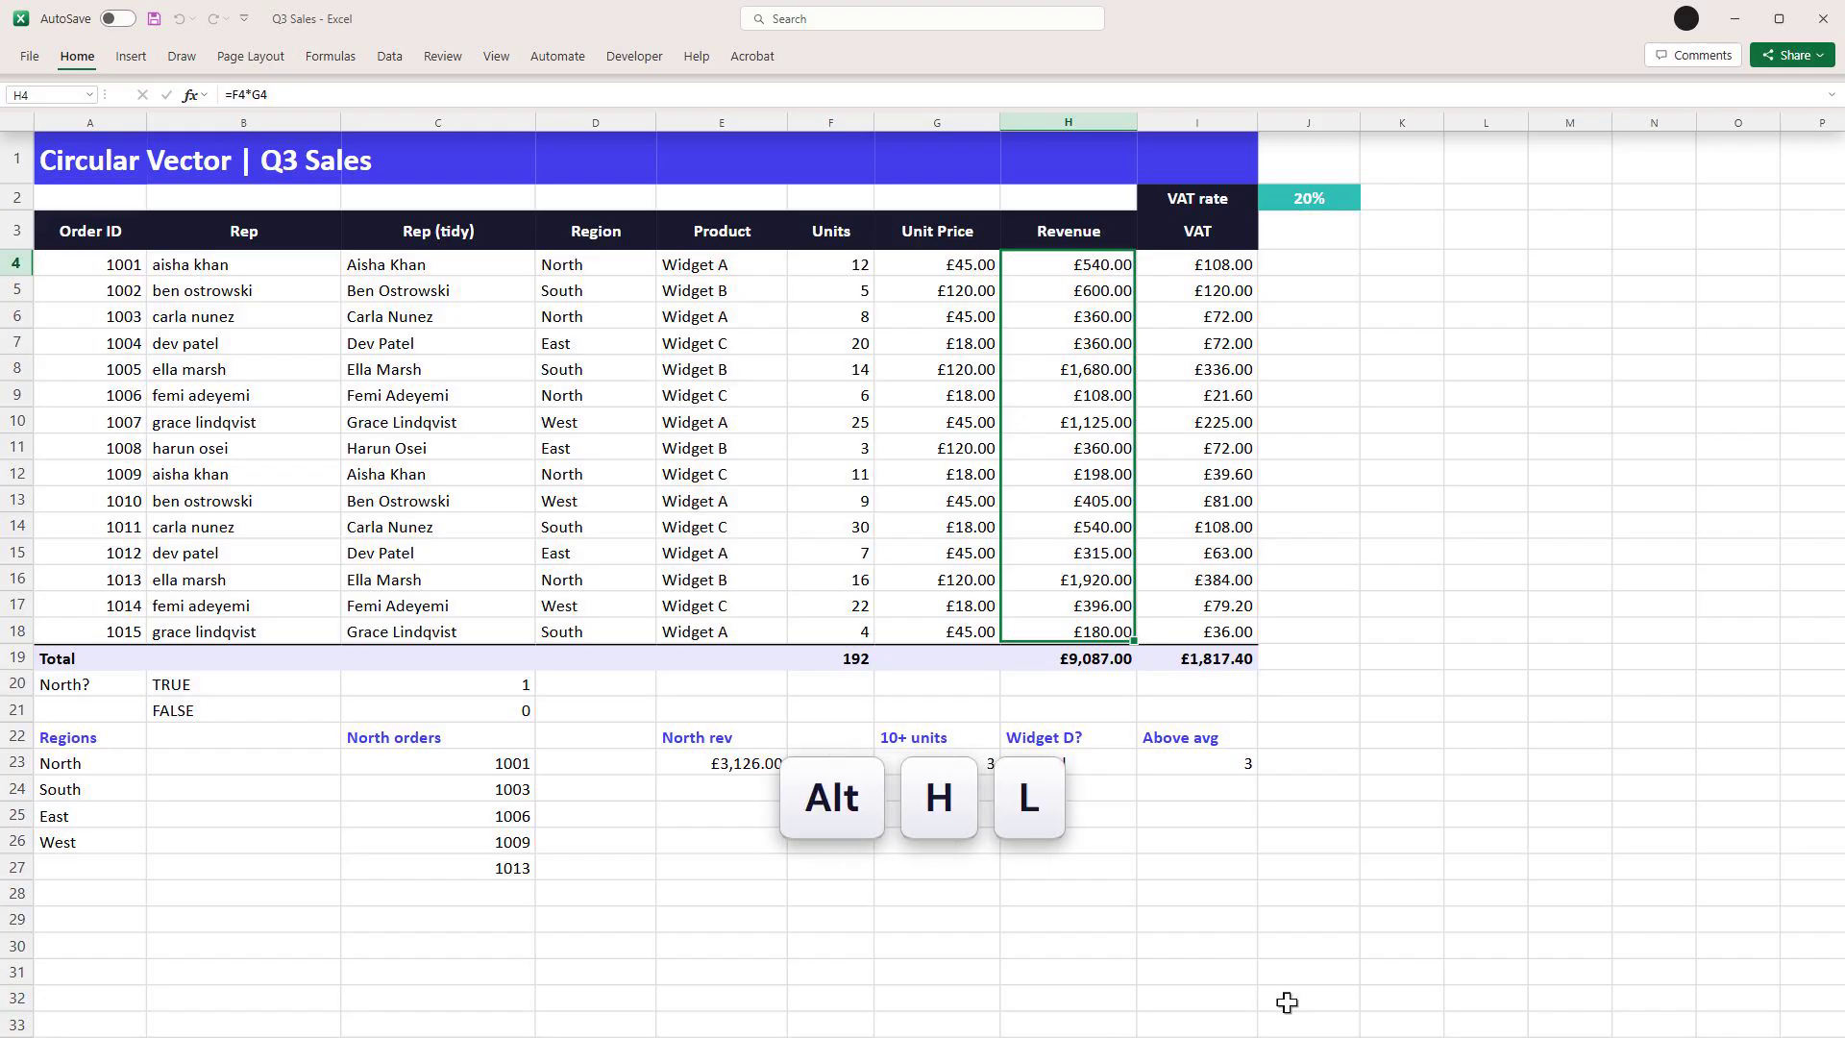